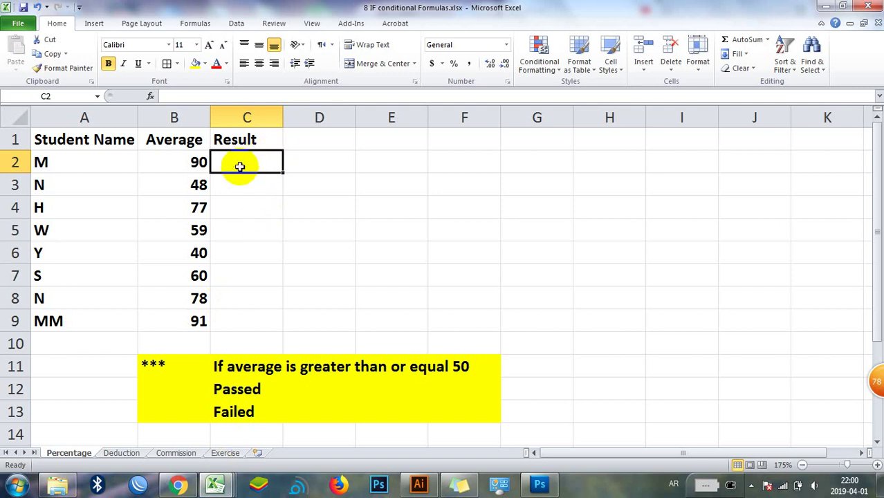
Insert an IF function in the first student's Result cell, C2.
{"action": "left_click", "coordinate": [150, 96]}
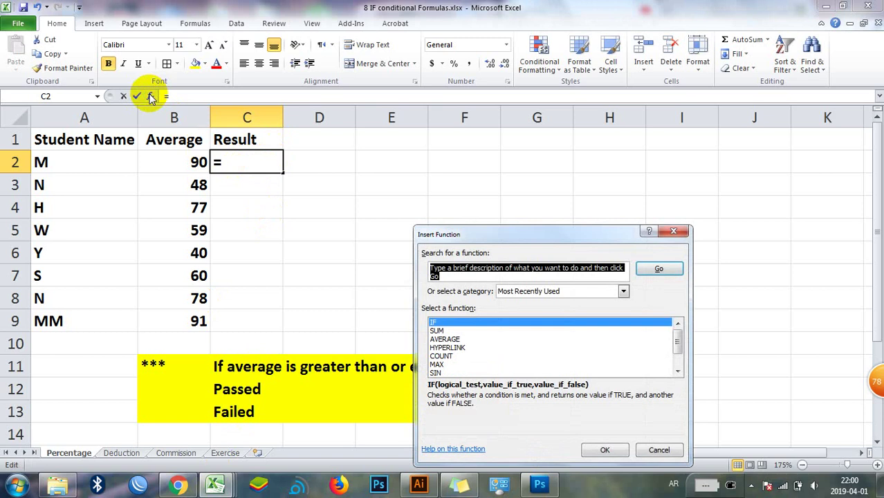
{"action": "left_click_drag", "start_coordinate": [462, 241], "coordinate": [471, 130]}
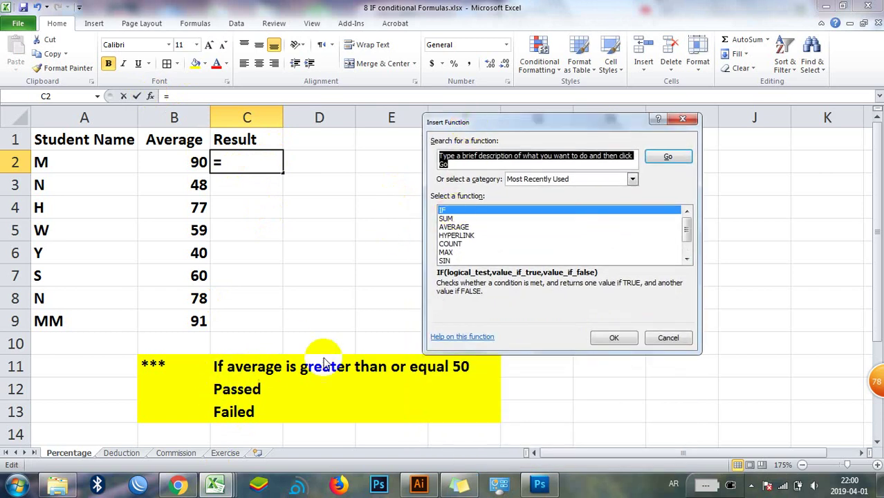
{"action": "left_click", "coordinate": [452, 212]}
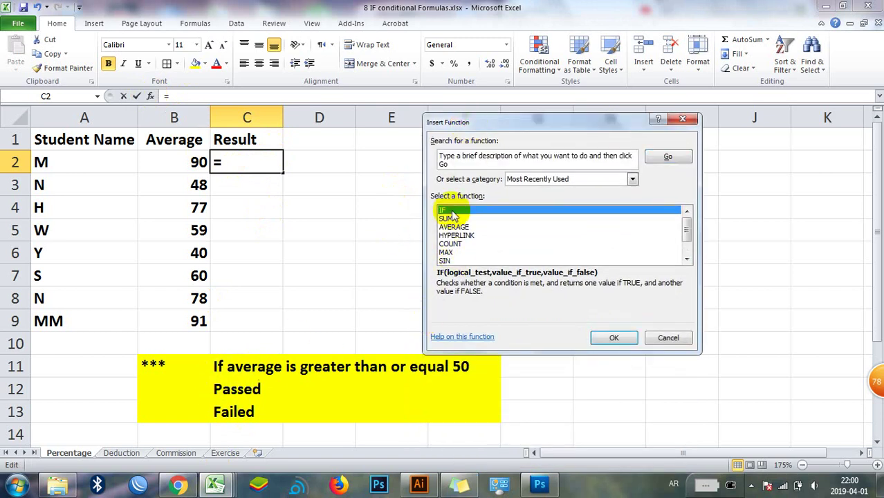
{"action": "left_click", "coordinate": [613, 337]}
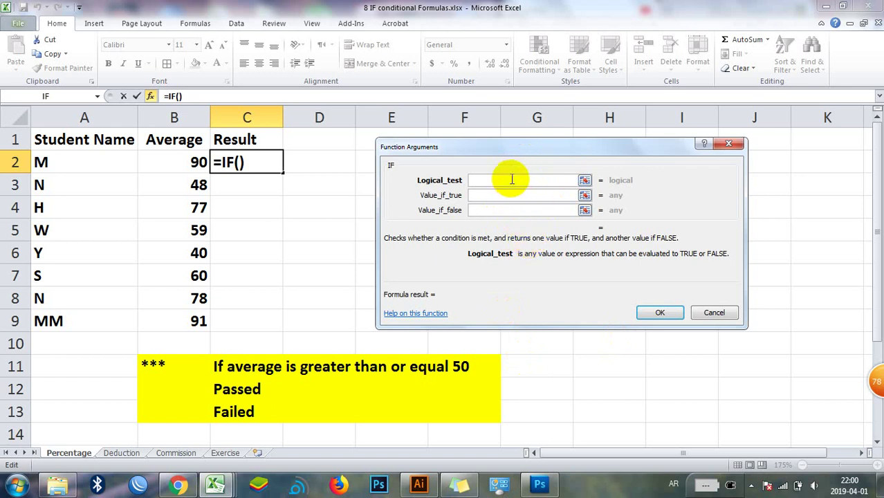
{"action": "left_click", "coordinate": [486, 194]}
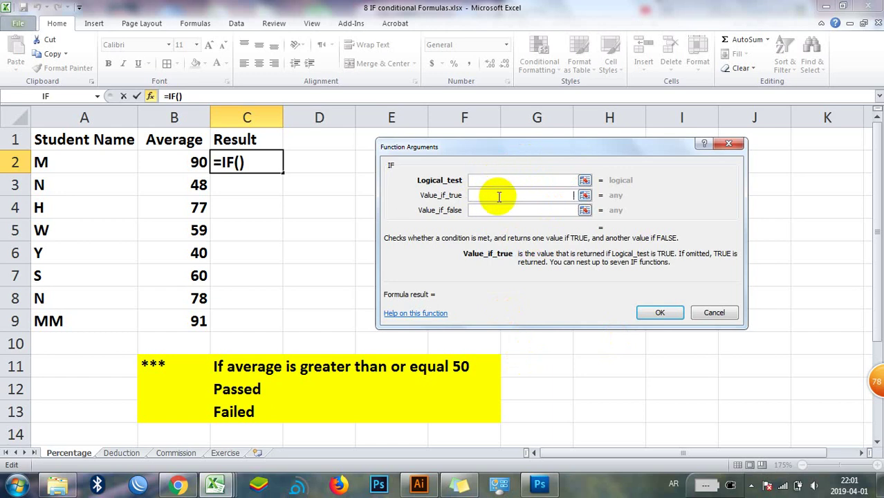
{"action": "left_click", "coordinate": [489, 211]}
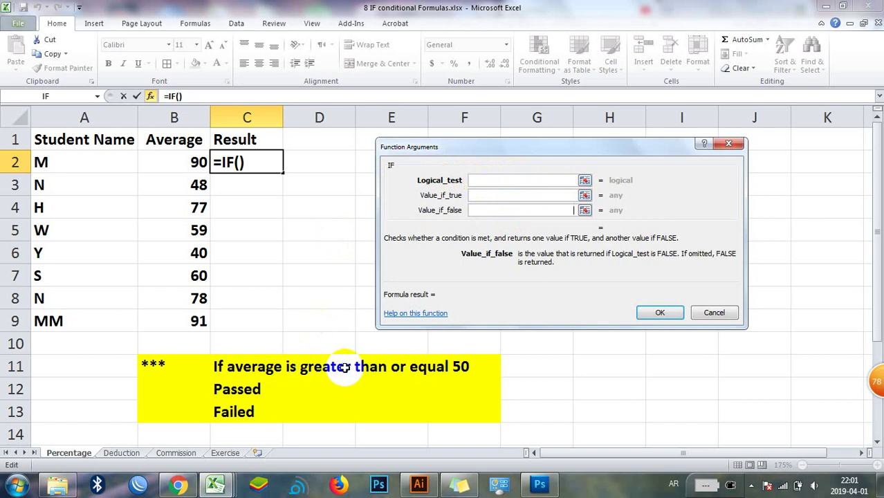
{"action": "left_click", "coordinate": [491, 180]}
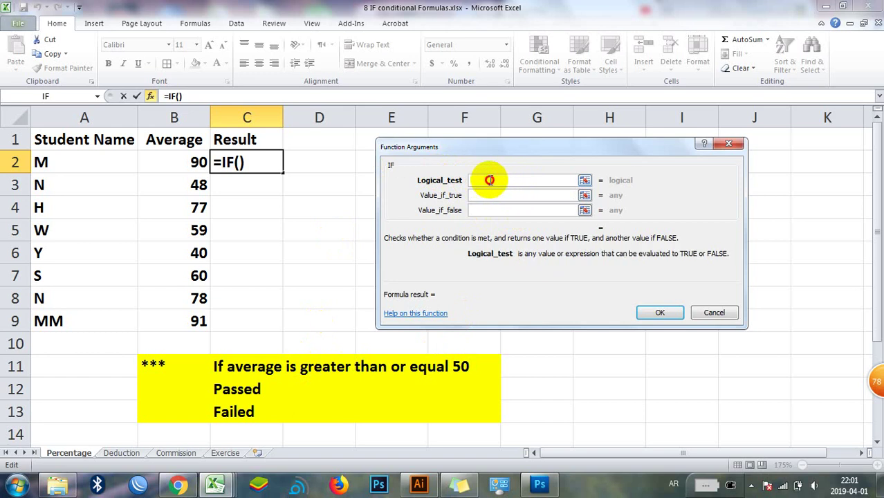
{"action": "left_click", "coordinate": [495, 196]}
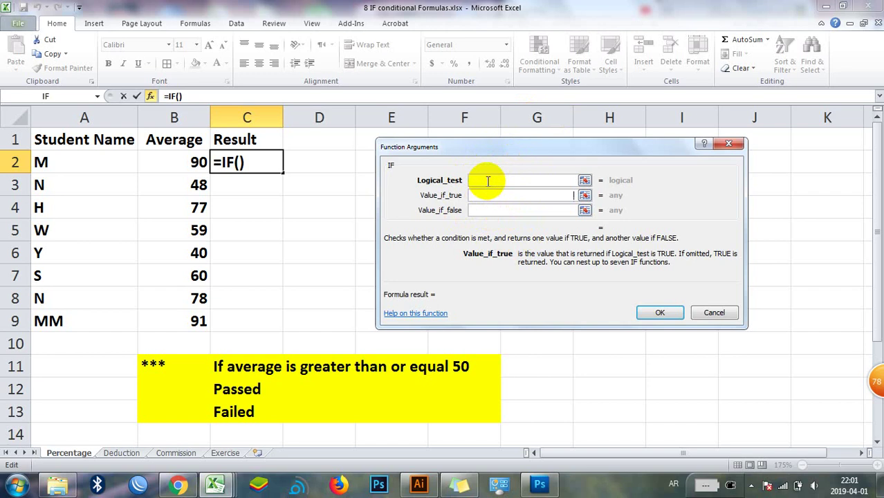
Set the IF function's logical test to check that the first student's average meets the pass mark, B2>=50.
{"action": "left_click", "coordinate": [488, 180]}
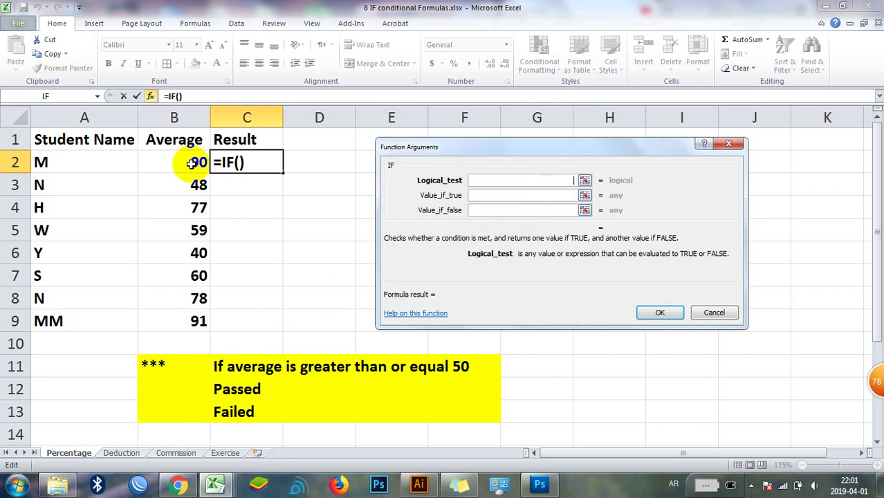
{"action": "left_click", "coordinate": [191, 163]}
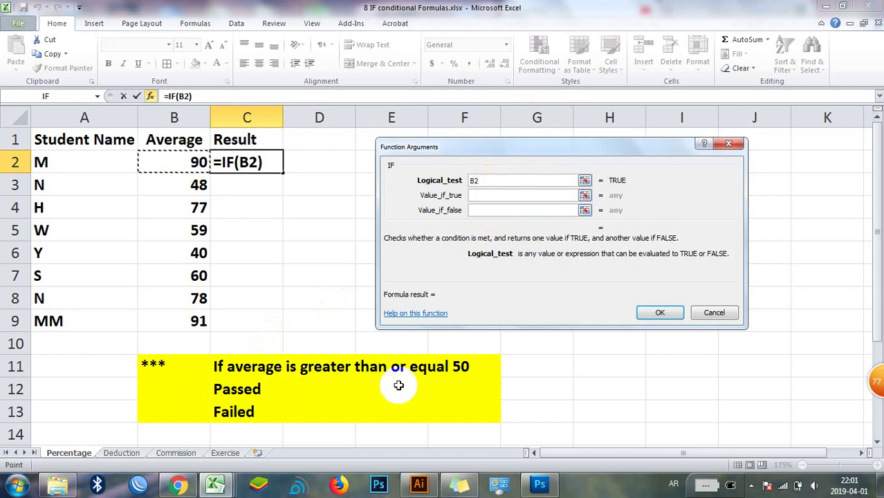
{"action": "type", "text": ":B2"}
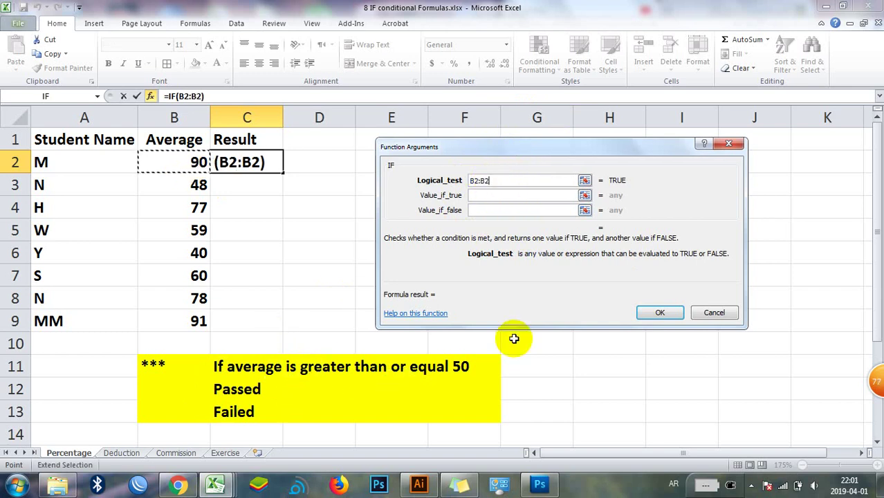
{"action": "key", "text": "BackSpace"}
{"action": "key", "text": "BackSpace"}
{"action": "key", "text": "BackSpace"}
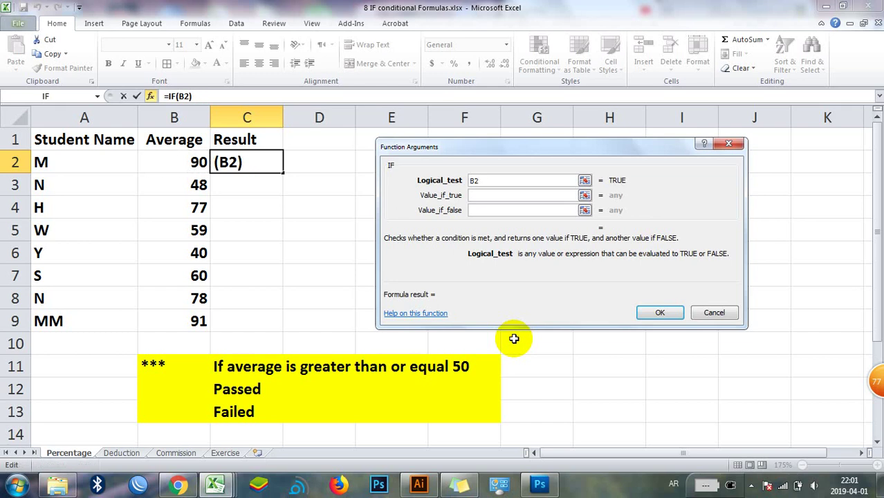
{"action": "type", "text": ">=59"}
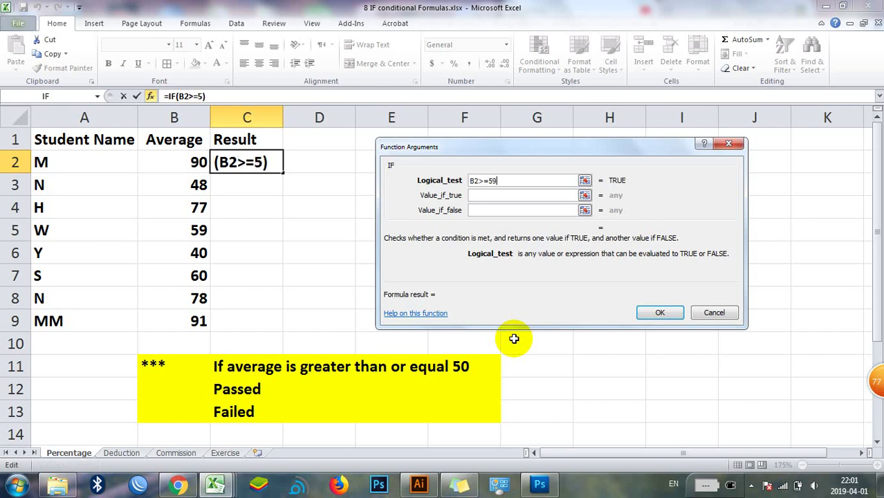
{"action": "key", "text": "BackSpace"}
{"action": "type", "text": "0"}
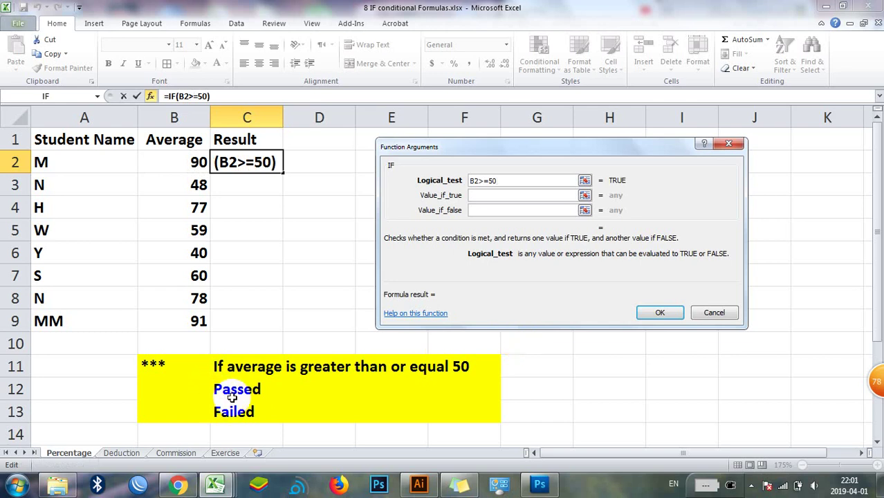
Return "Passed" when the test is true and "Failed" when false, and fill the formula from C2 down to C9.
{"action": "left_click", "coordinate": [483, 199]}
{"action": "type", "text": "P"}
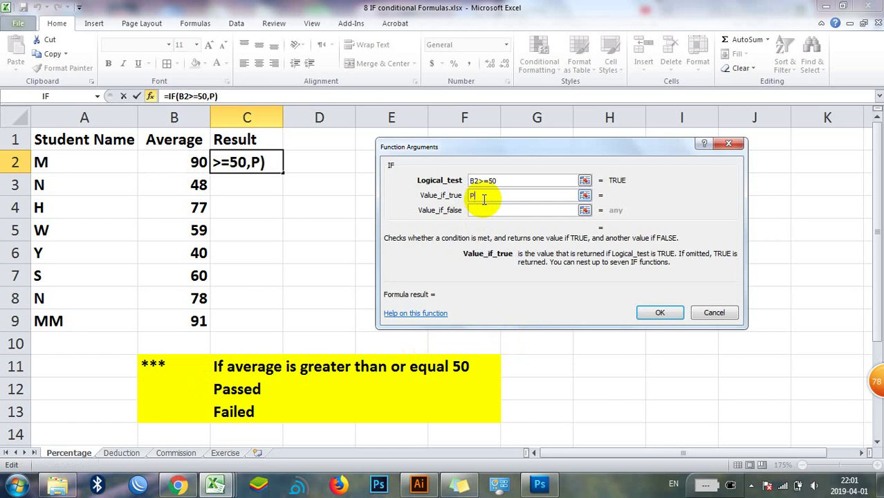
{"action": "type", "text": "assed"}
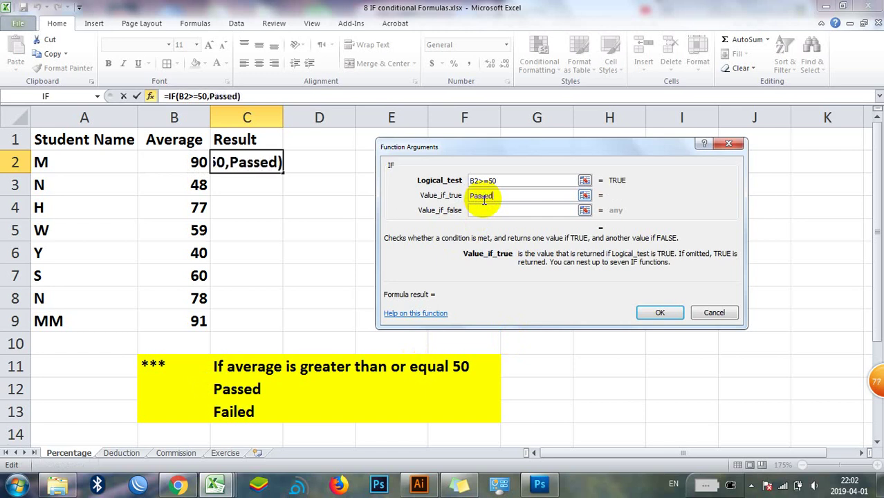
{"action": "key", "text": "Tab"}
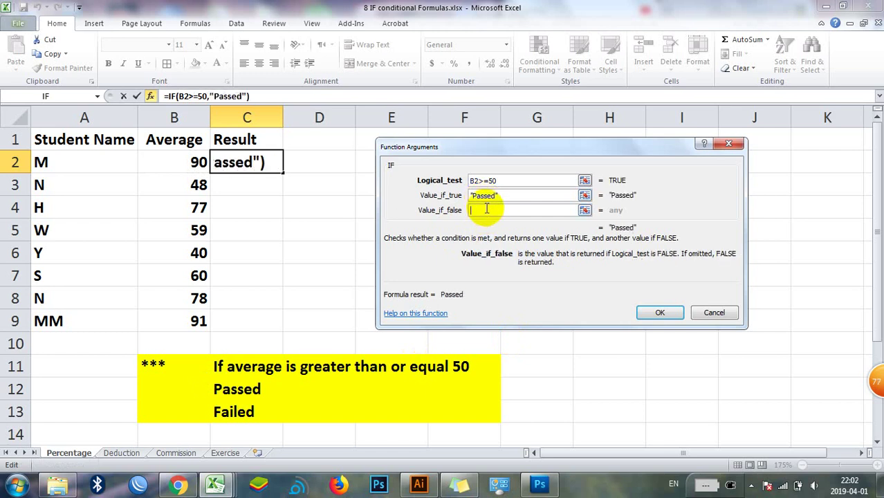
{"action": "type", "text": "Failed"}
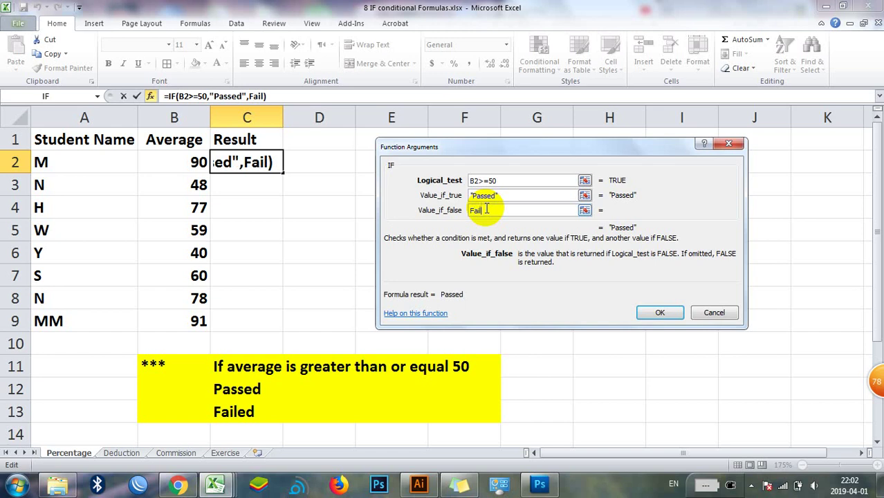
{"action": "left_click", "coordinate": [660, 312]}
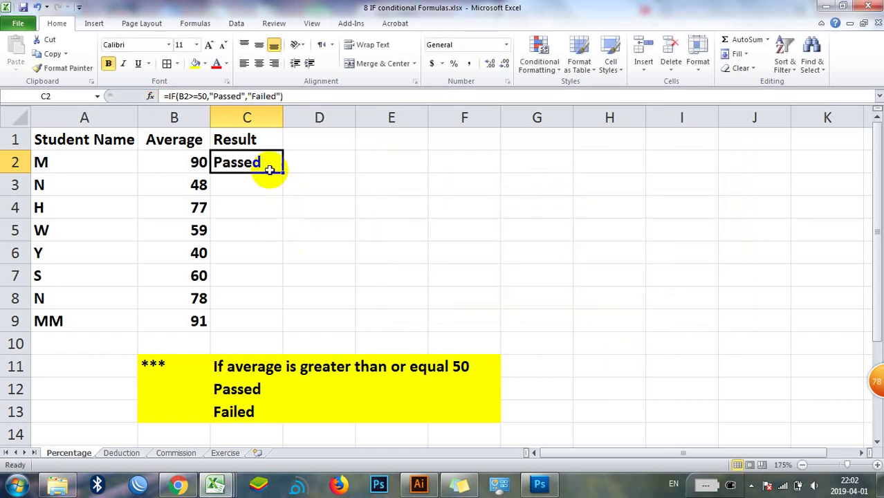
{"action": "left_click_drag", "start_coordinate": [284, 173], "coordinate": [280, 326]}
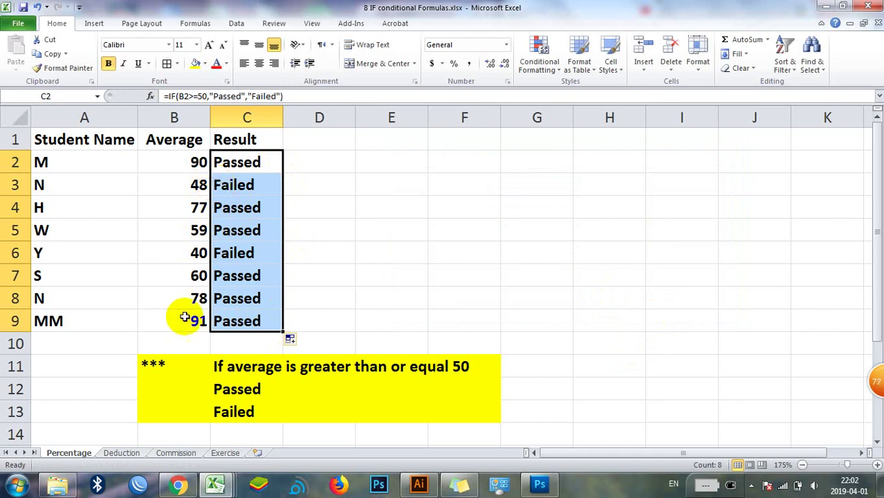
On the Deduction sheet, widen the Item Name column and enter the items food in A2 and fruit in A3.
{"action": "left_click", "coordinate": [121, 453]}
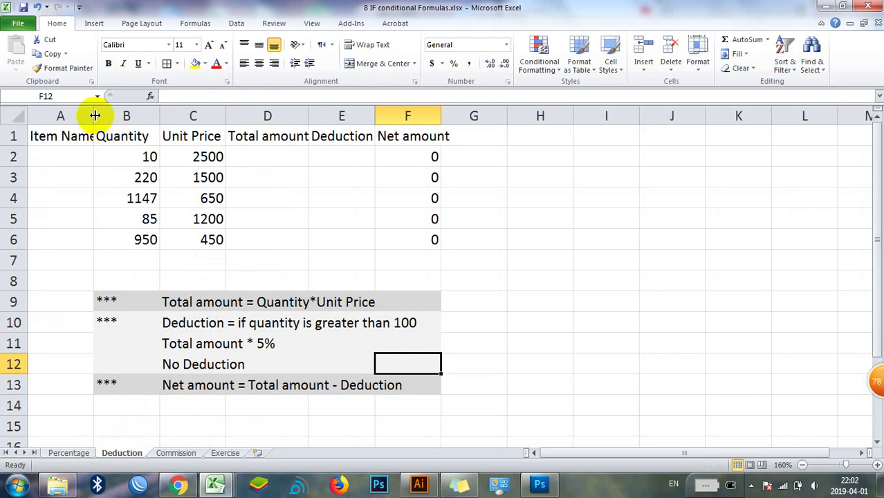
{"action": "left_click_drag", "start_coordinate": [94, 116], "coordinate": [117, 121]}
{"action": "left_click", "coordinate": [94, 155]}
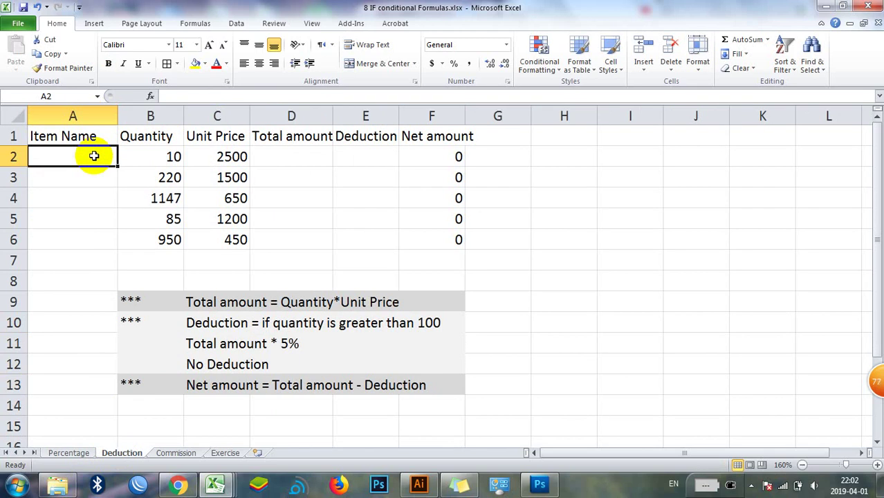
{"action": "type", "text": "food"}
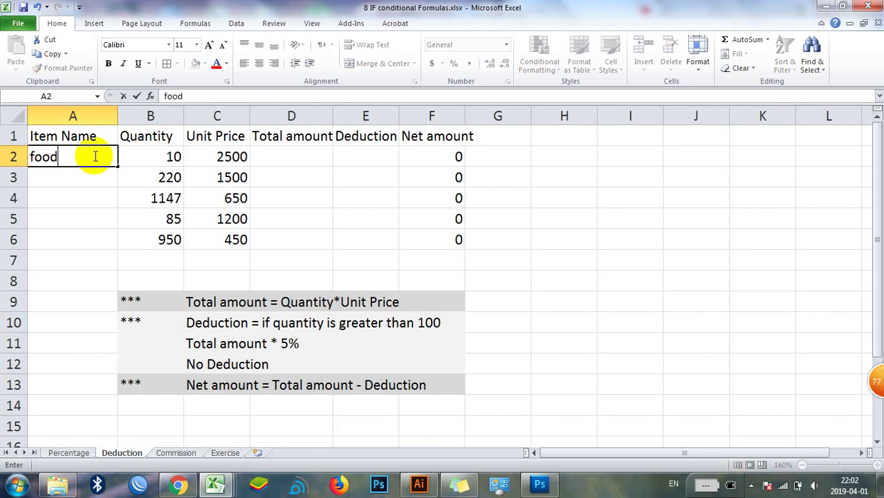
{"action": "left_click", "coordinate": [93, 177]}
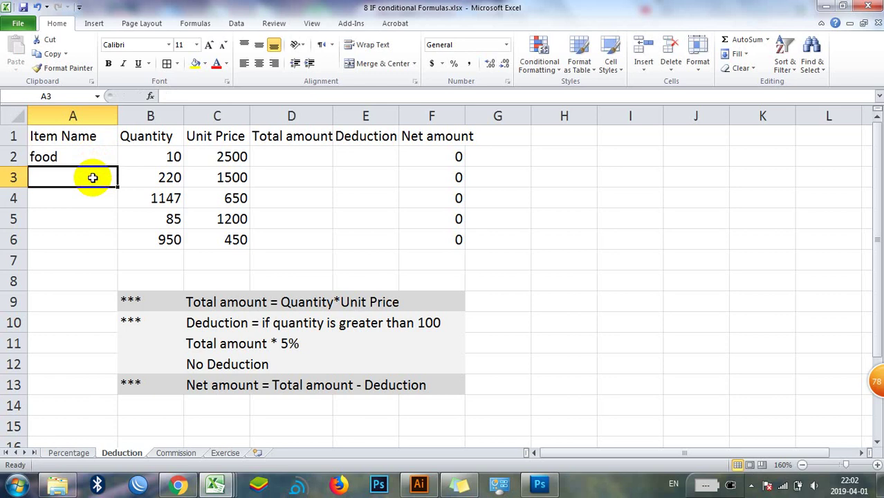
{"action": "type", "text": "fruit"}
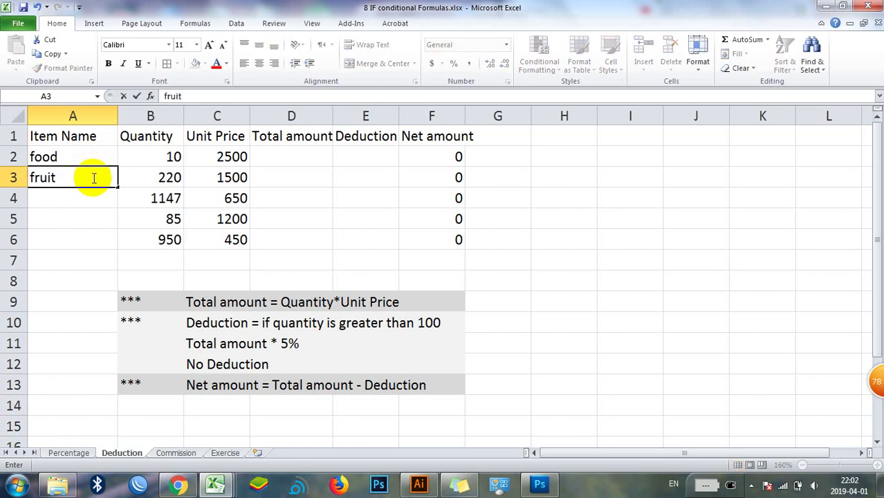
Enter computers as the item name in A4.
{"action": "left_click", "coordinate": [85, 205]}
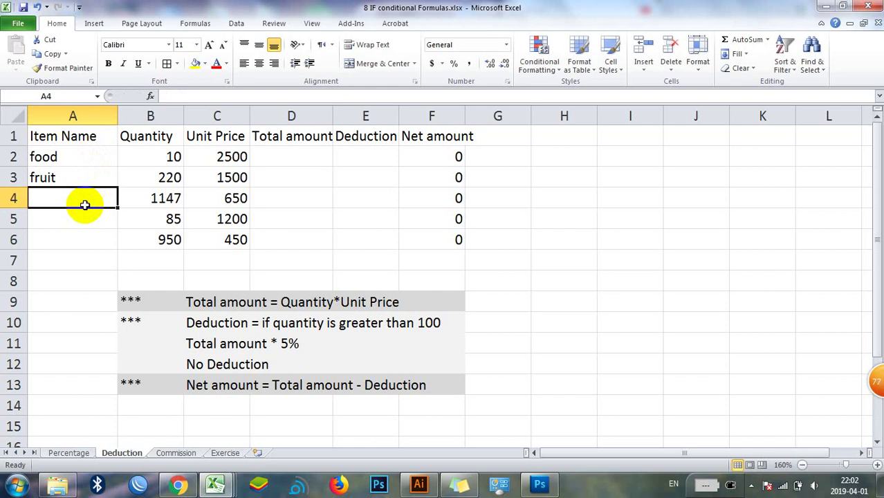
{"action": "left_click", "coordinate": [208, 198]}
{"action": "left_click", "coordinate": [79, 193]}
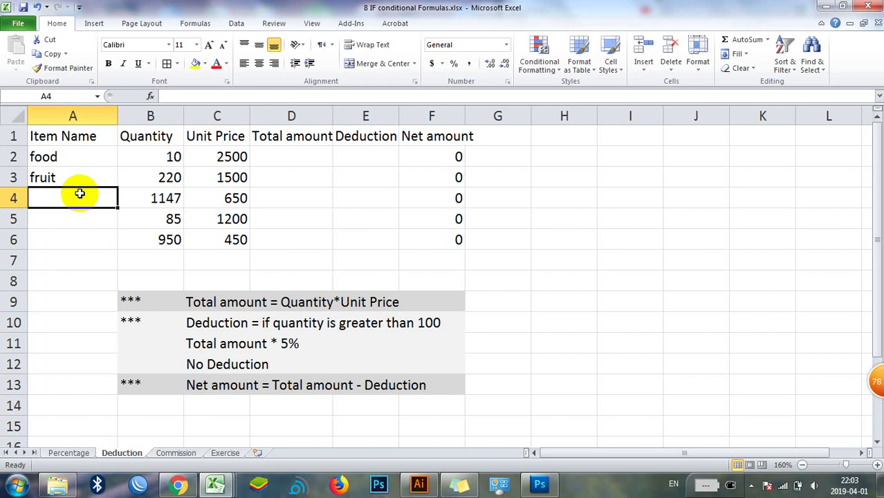
{"action": "type", "text": "v"}
{"action": "key", "text": "BackSpace"}
{"action": "type", "text": "c"}
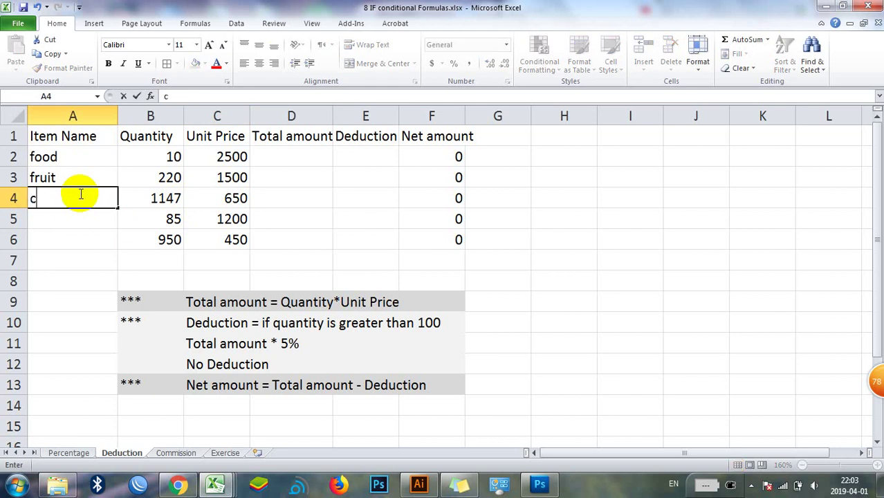
{"action": "type", "text": "ompiy"}
{"action": "key", "text": "BackSpace"}
{"action": "key", "text": "BackSpace"}
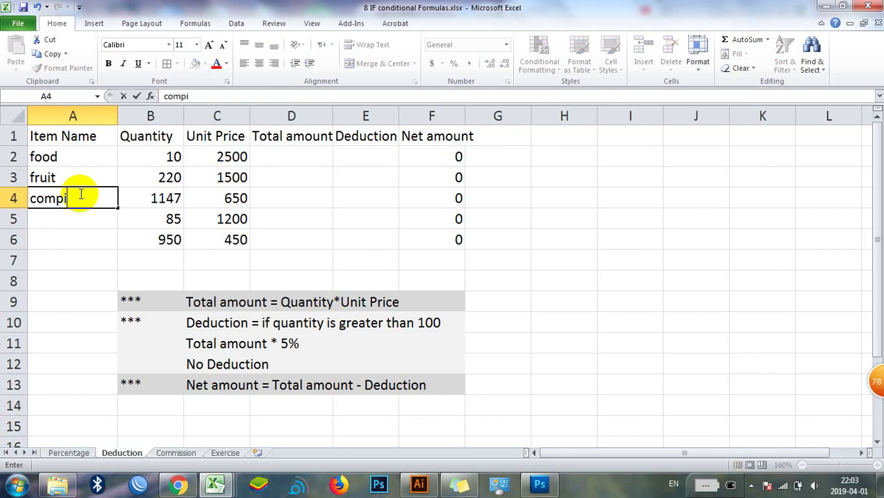
{"action": "type", "text": "utera"}
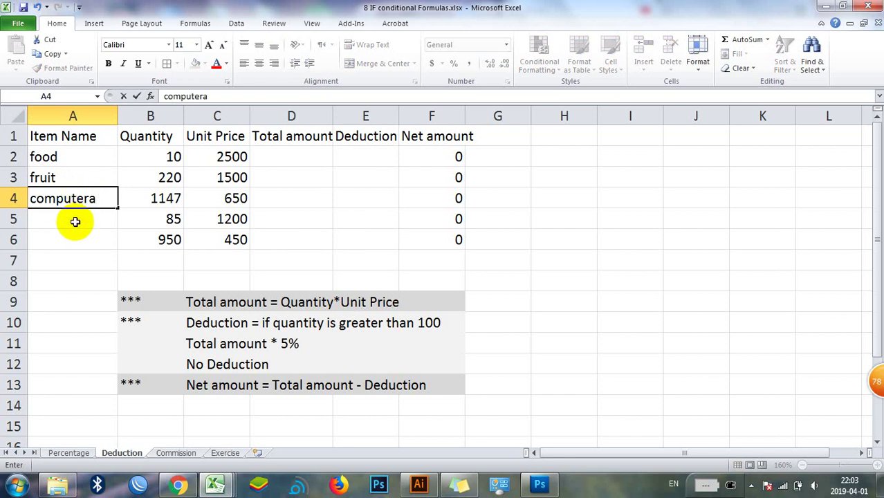
{"action": "key", "text": "BackSpace"}
{"action": "type", "text": "s"}
Enter Iphone x as the item name in A5.
{"action": "left_click", "coordinate": [75, 219]}
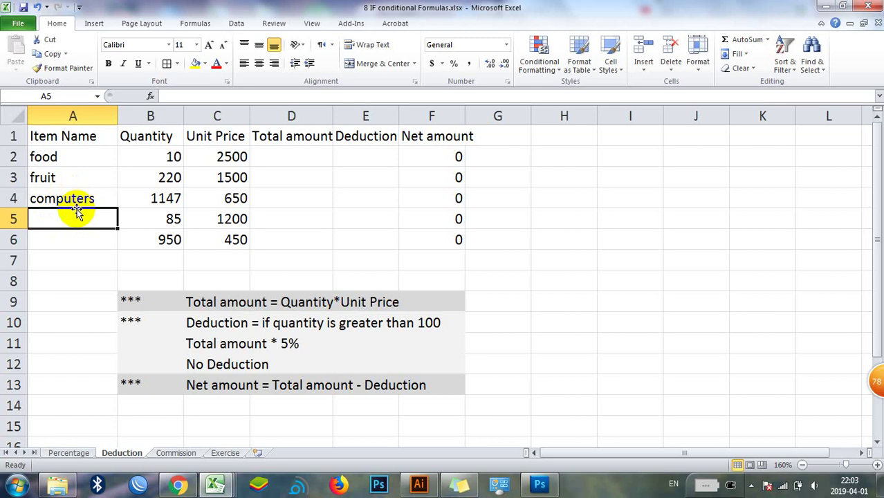
{"action": "type", "text": "l"}
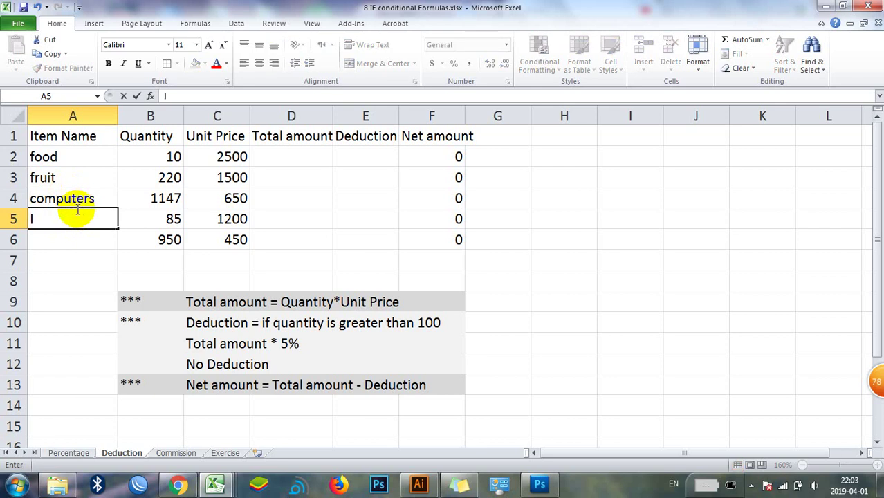
{"action": "type", "text": "phone"}
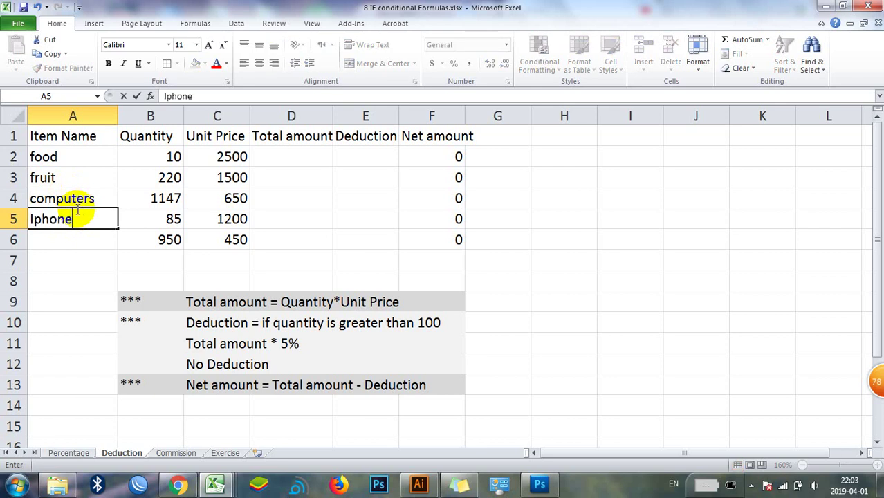
{"action": "type", "text": " x"}
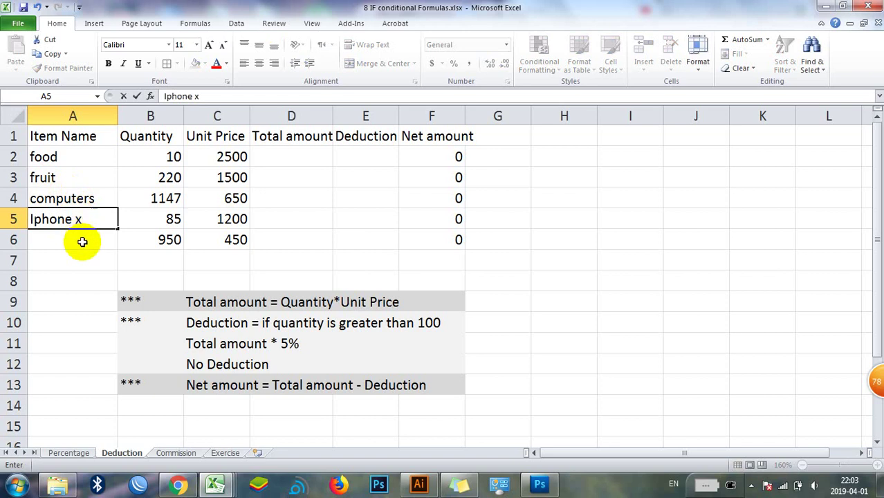
{"action": "left_click", "coordinate": [81, 240]}
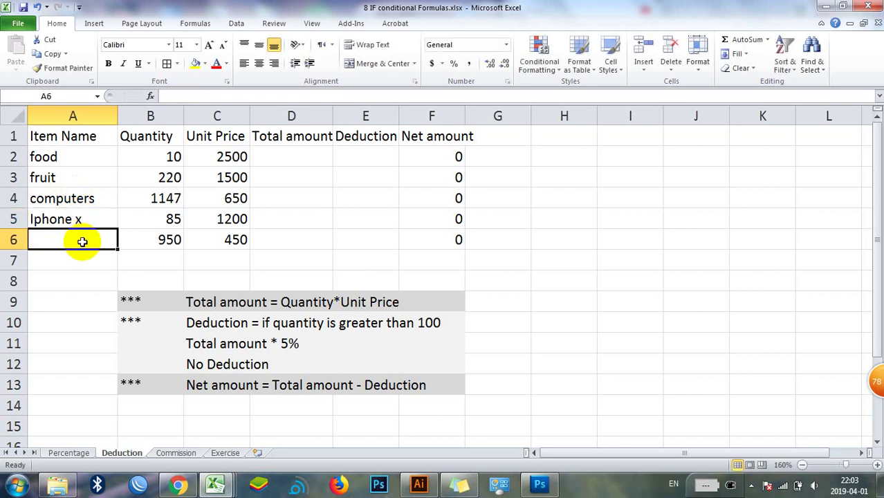
Enter Galaxy note 9 as the item name in A6.
{"action": "type", "text": "Ga"}
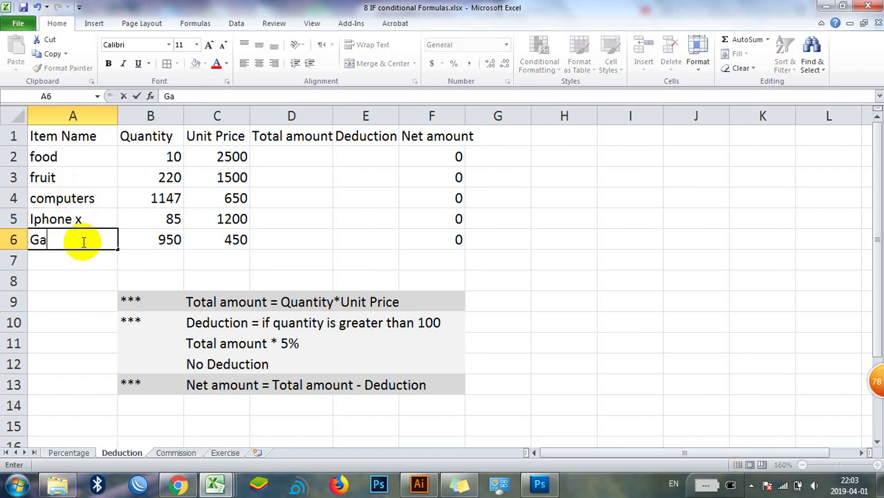
{"action": "type", "text": "laxy no"}
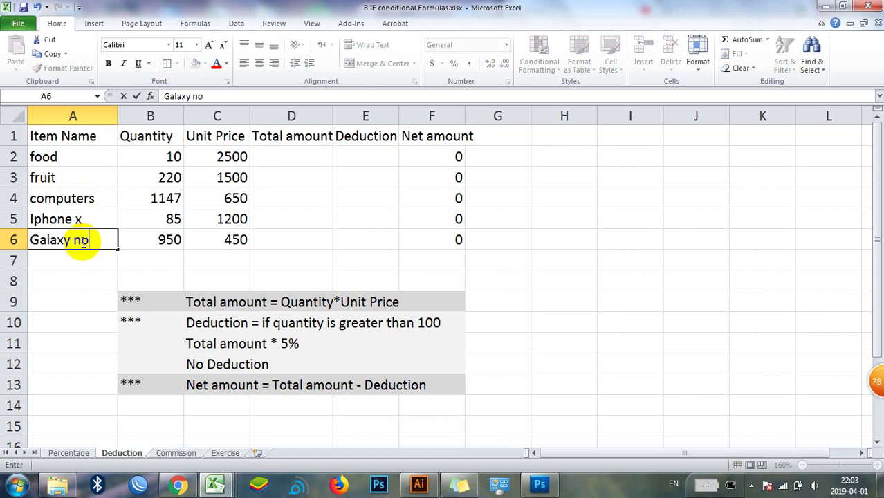
{"action": "type", "text": "te 9"}
{"action": "key", "text": "Return"}
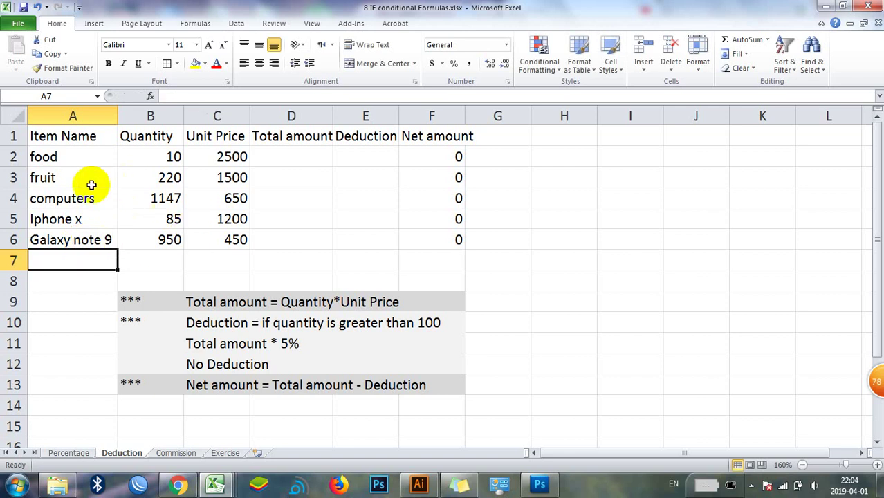
Calculate the food item's total amount in D2 as quantity times unit price with the formula =B2*C2.
{"action": "left_click_drag", "start_coordinate": [304, 155], "coordinate": [296, 234]}
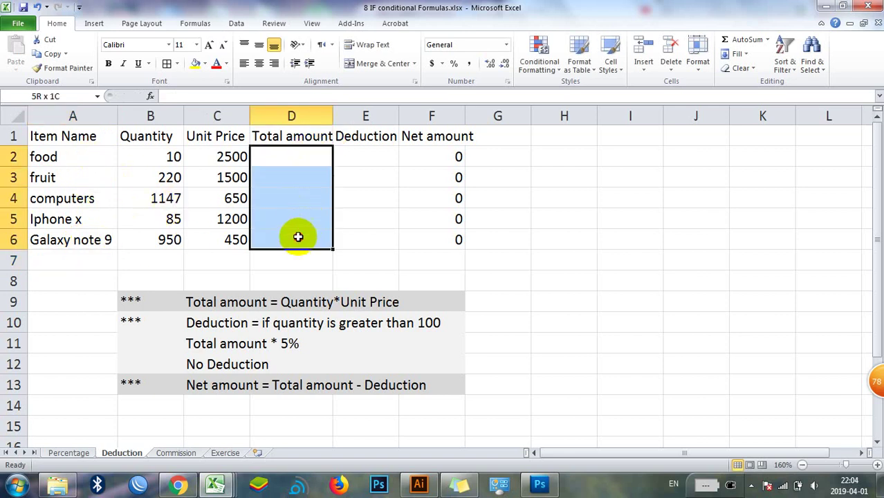
{"action": "left_click", "coordinate": [304, 161]}
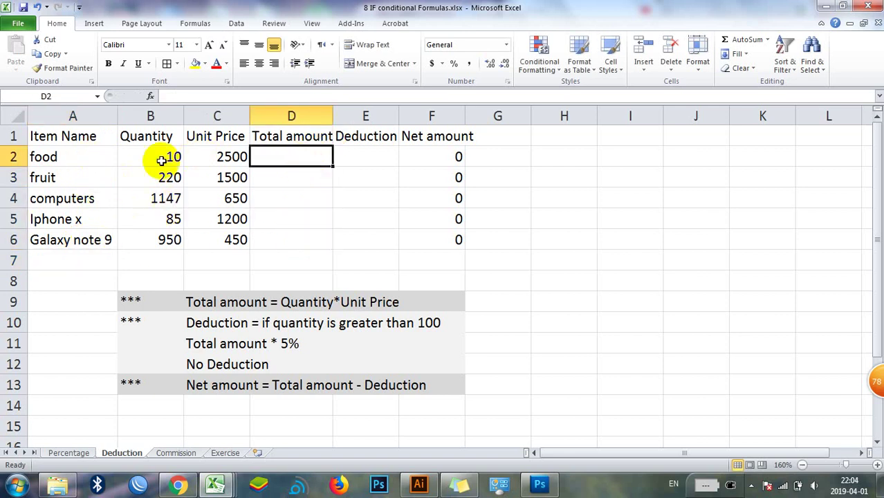
{"action": "left_click", "coordinate": [233, 158]}
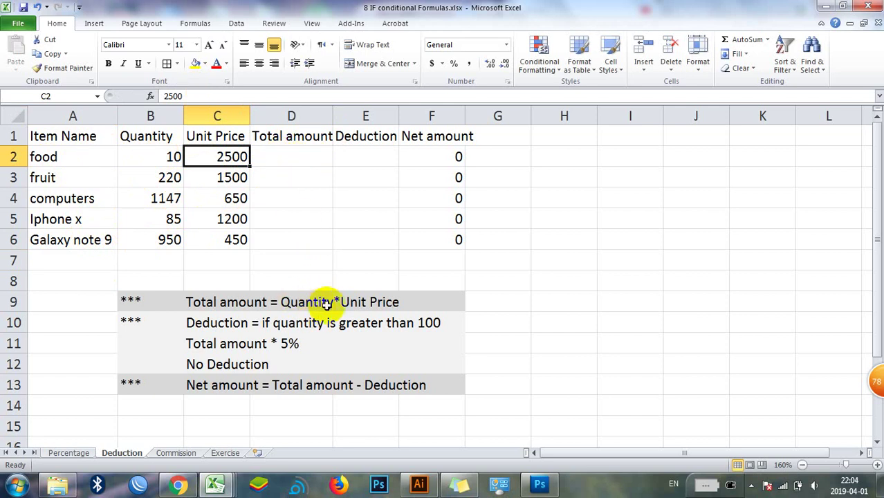
{"action": "left_click", "coordinate": [310, 148]}
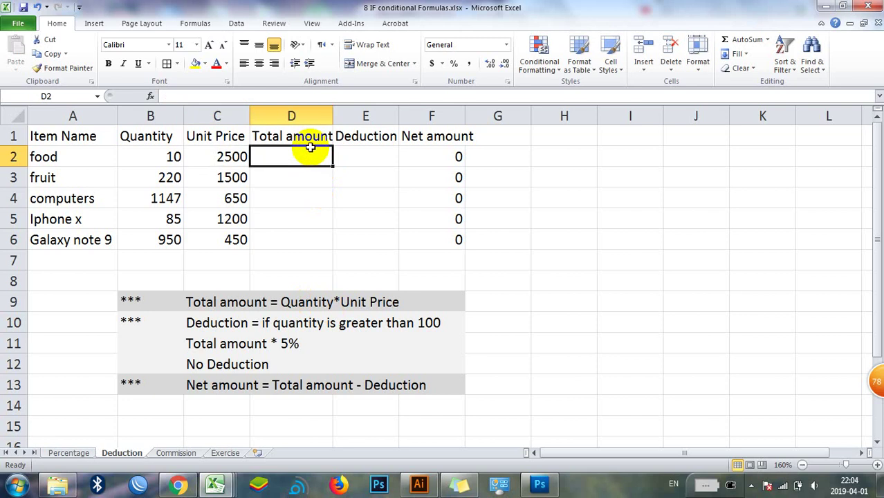
{"action": "type", "text": "="}
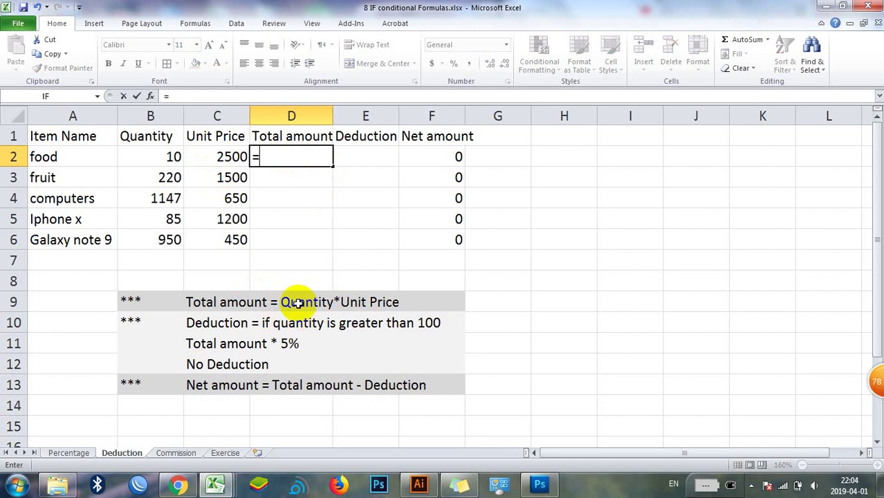
{"action": "left_click", "coordinate": [173, 157]}
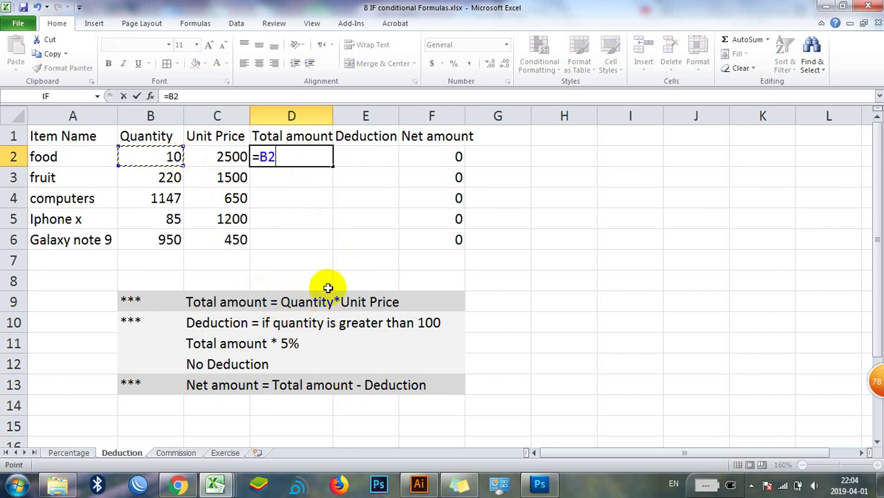
{"action": "type", "text": "*"}
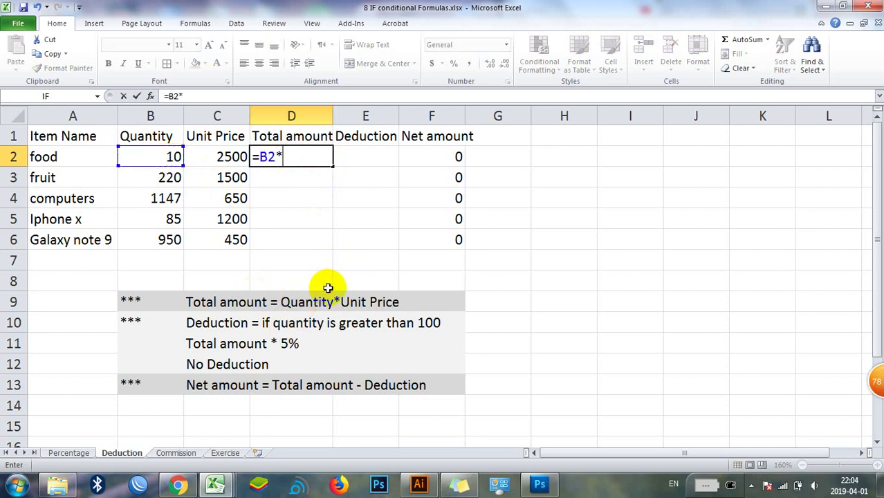
{"action": "left_click", "coordinate": [236, 157]}
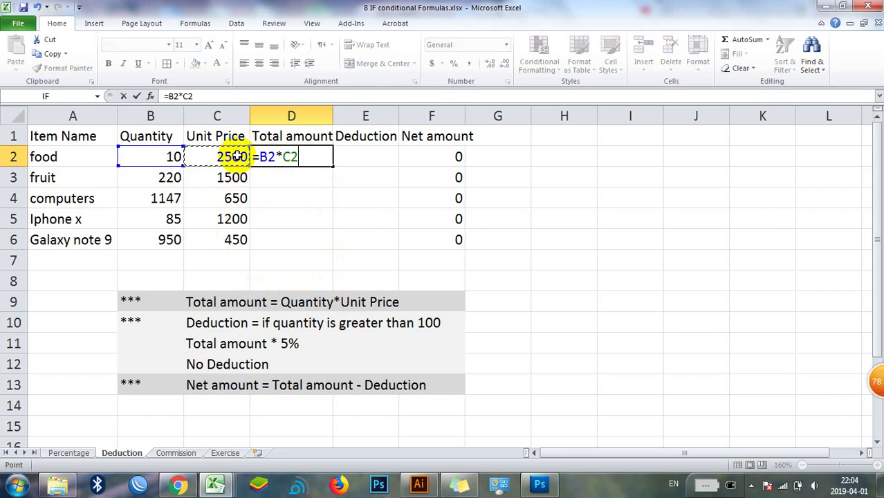
{"action": "key", "text": "Return"}
Fill the total amount formula from D2 down to D6.
{"action": "left_click", "coordinate": [343, 157]}
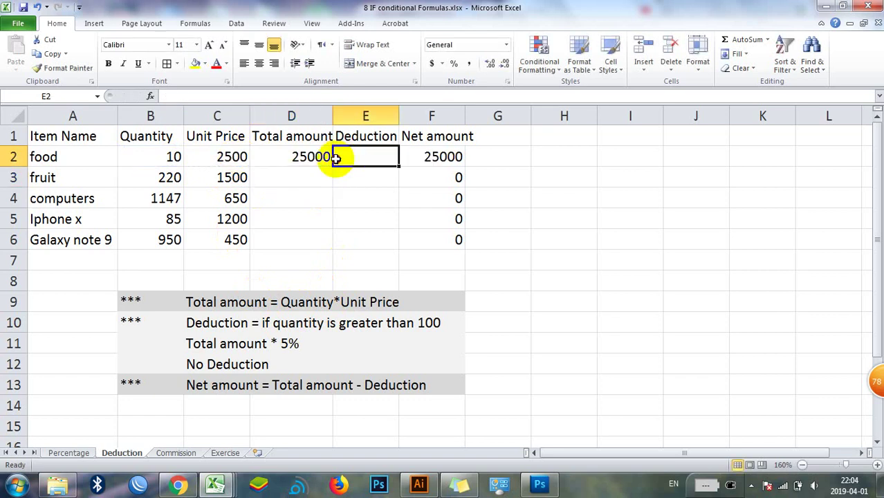
{"action": "left_click", "coordinate": [325, 156]}
{"action": "left_click_drag", "start_coordinate": [332, 166], "coordinate": [330, 241]}
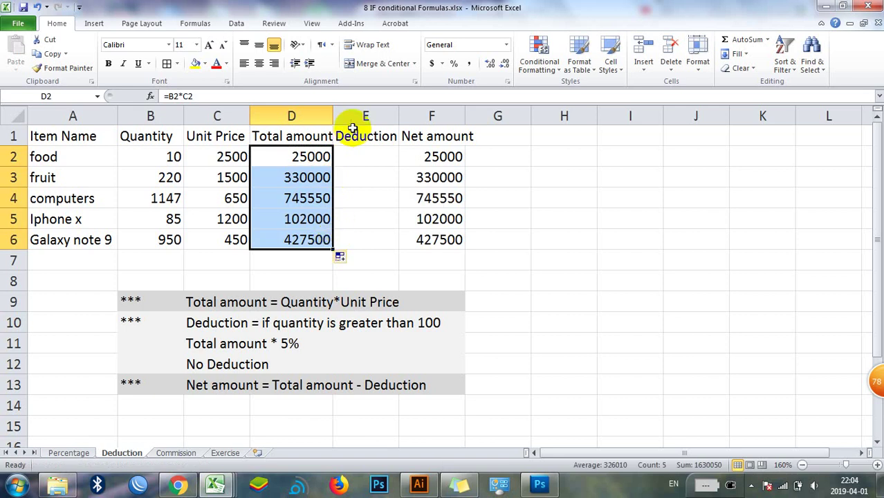
Insert an IF function in the Deduction cell E2 with the logical test B2>100.
{"action": "left_click", "coordinate": [351, 156]}
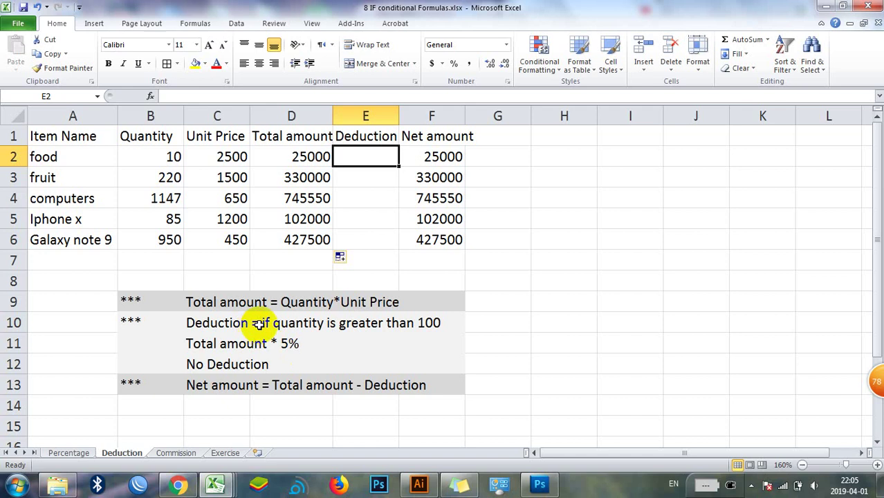
{"action": "left_click", "coordinate": [151, 97]}
{"action": "left_click_drag", "start_coordinate": [491, 121], "coordinate": [584, 100]}
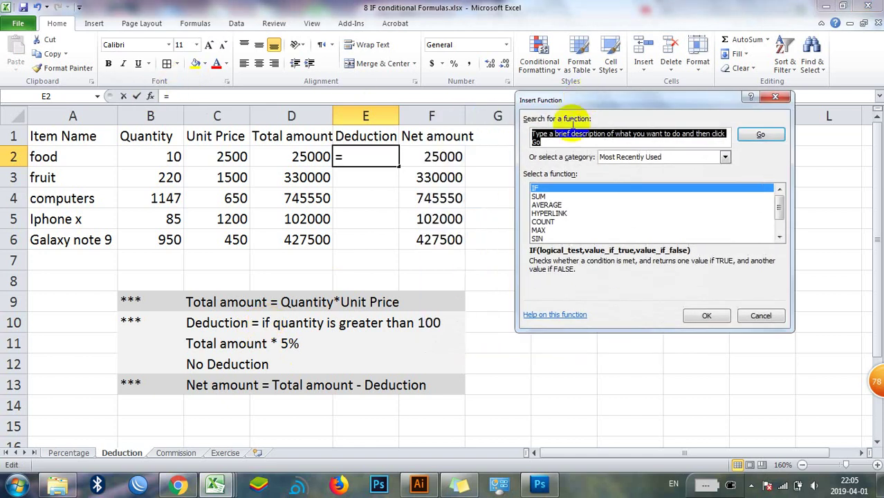
{"action": "left_click", "coordinate": [538, 188]}
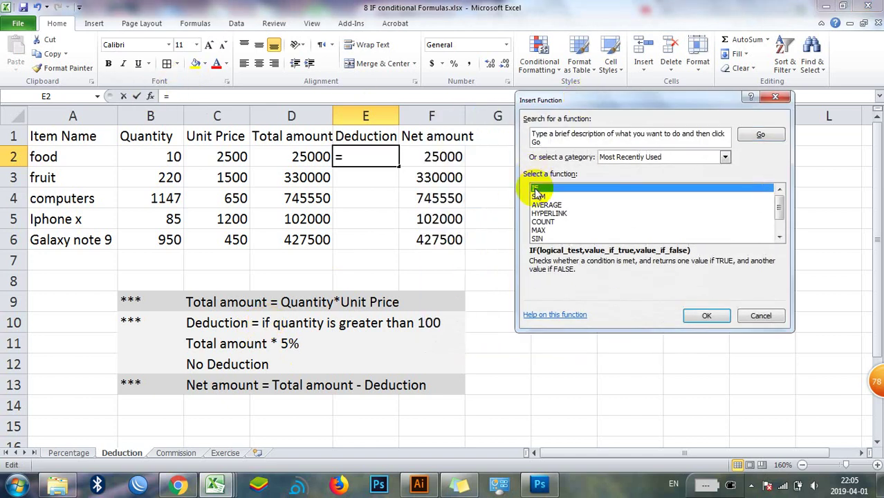
{"action": "left_click", "coordinate": [708, 313]}
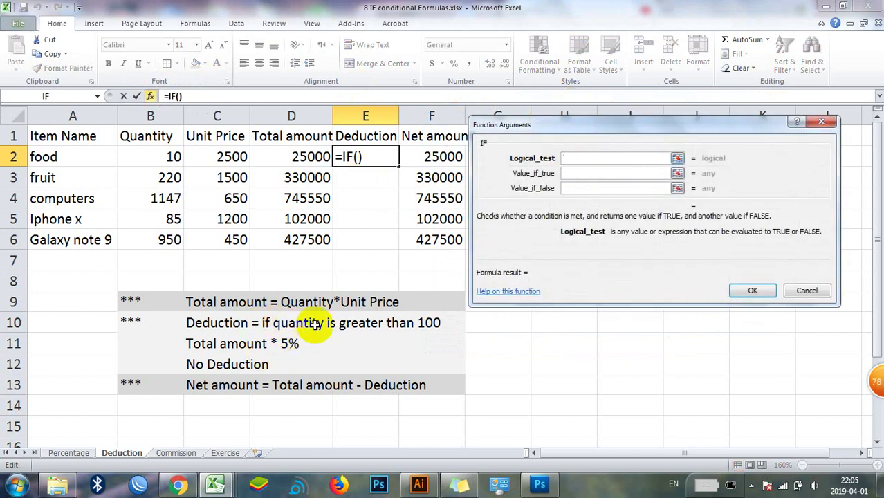
{"action": "left_click", "coordinate": [167, 156]}
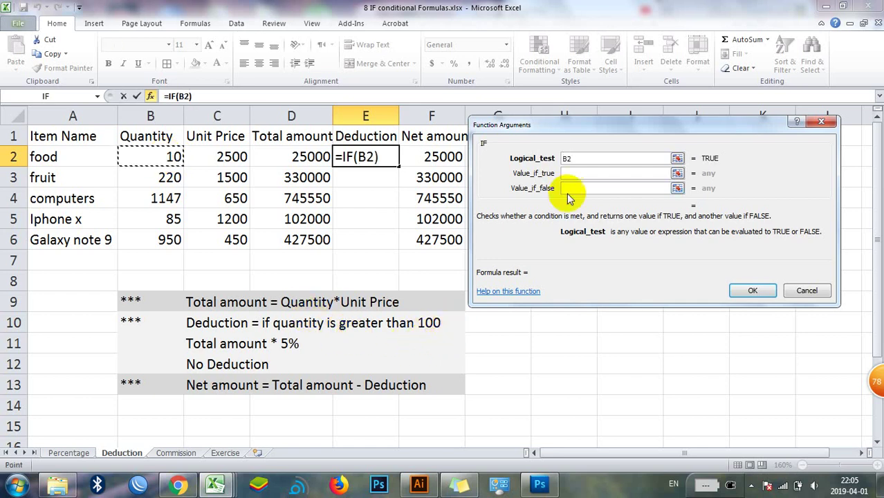
{"action": "left_click", "coordinate": [601, 157]}
{"action": "type", "text": ">"}
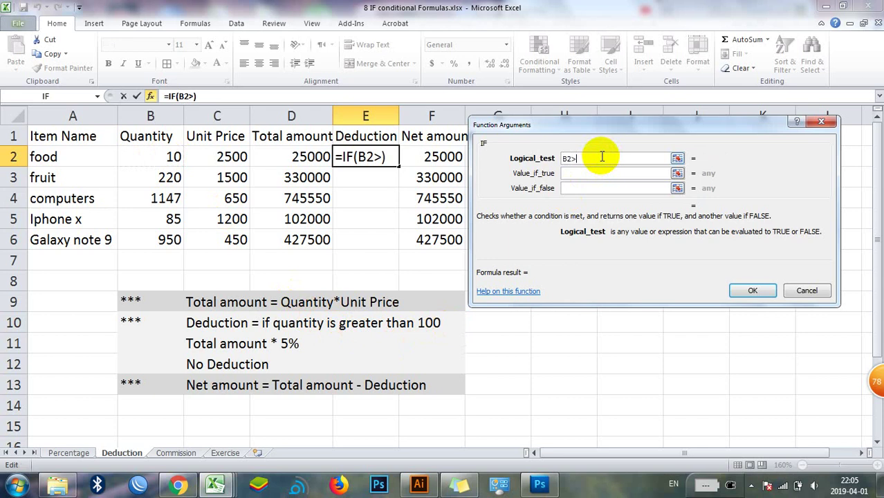
{"action": "type", "text": "100"}
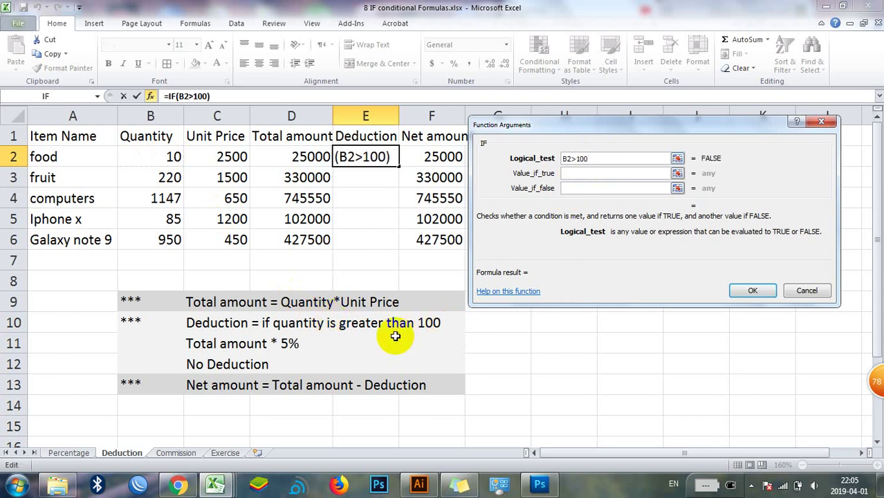
Set the IF function's value if true to D2*5%.
{"action": "left_click", "coordinate": [637, 173]}
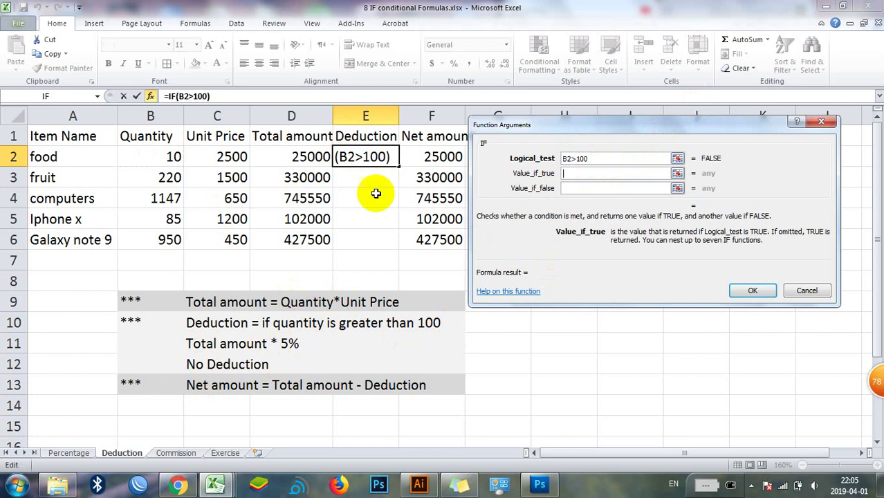
{"action": "left_click", "coordinate": [314, 156]}
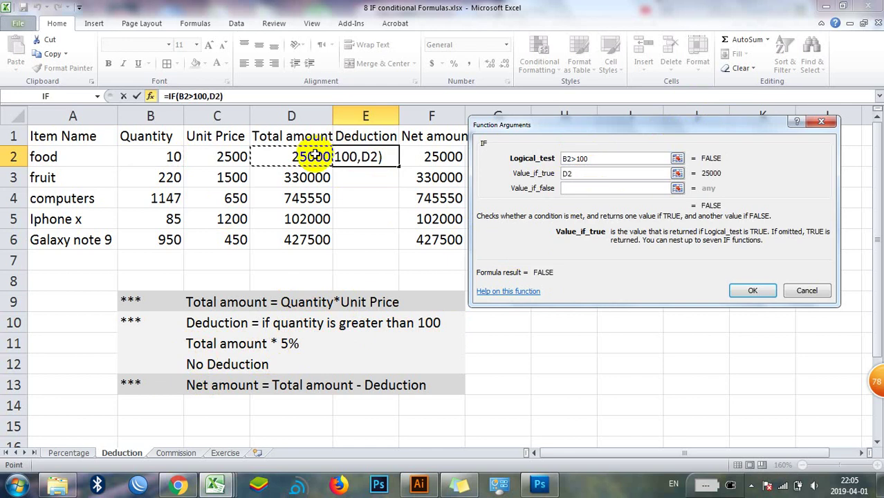
{"action": "type", "text": "&"}
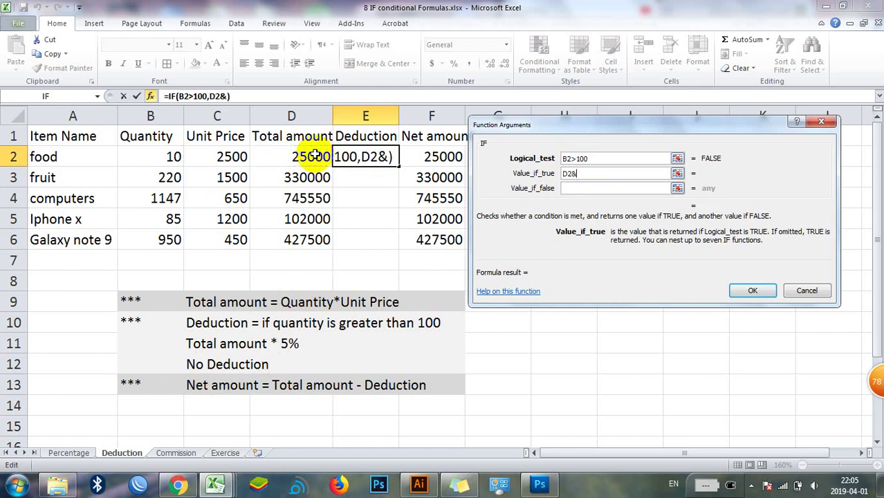
{"action": "key", "text": "BackSpace"}
{"action": "type", "text": "*"}
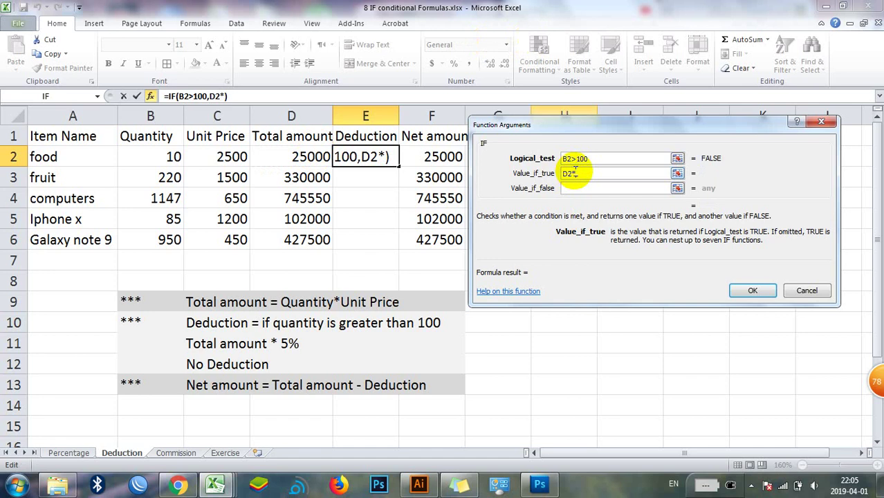
{"action": "type", "text": "5%"}
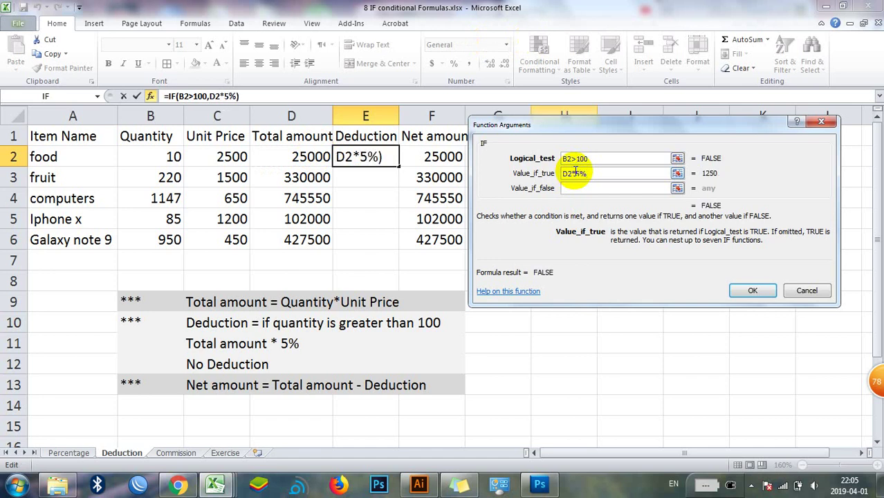
Try writing the multiplier in the value if true as %5, and restore it to 5%.
{"action": "key", "text": "BackSpace"}
{"action": "key", "text": "BackSpace"}
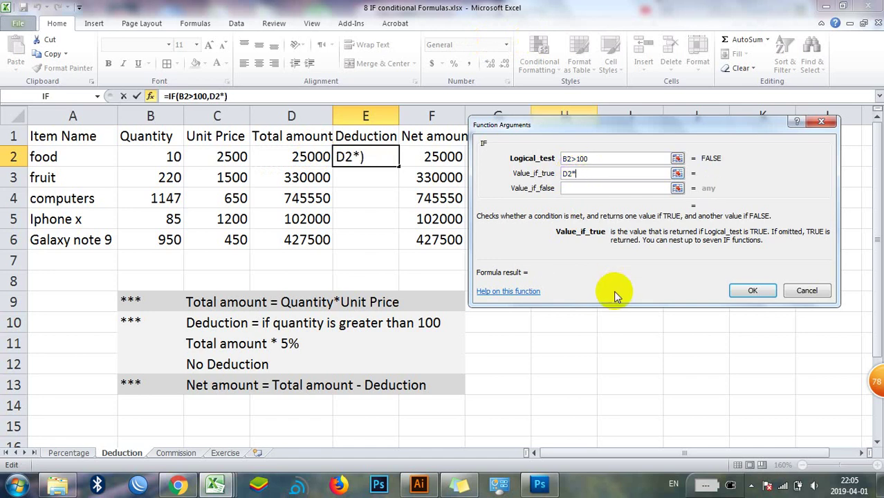
{"action": "type", "text": "%5"}
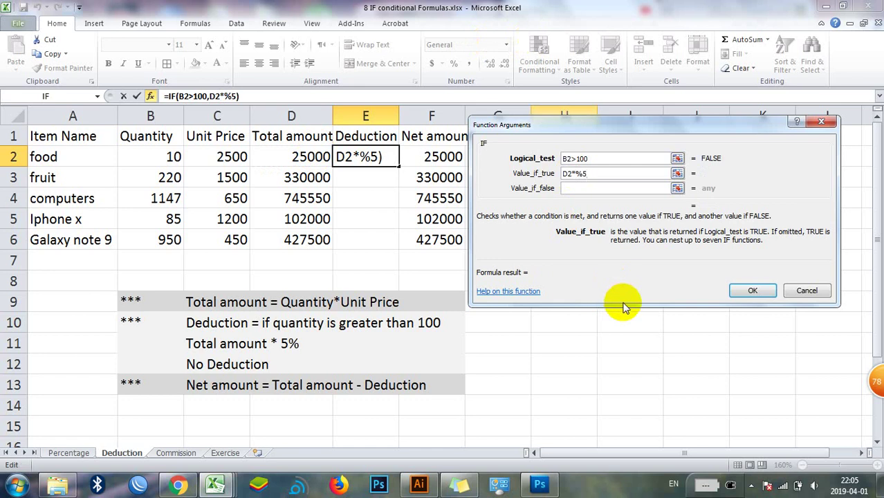
{"action": "key", "text": "BackSpace"}
{"action": "key", "text": "BackSpace"}
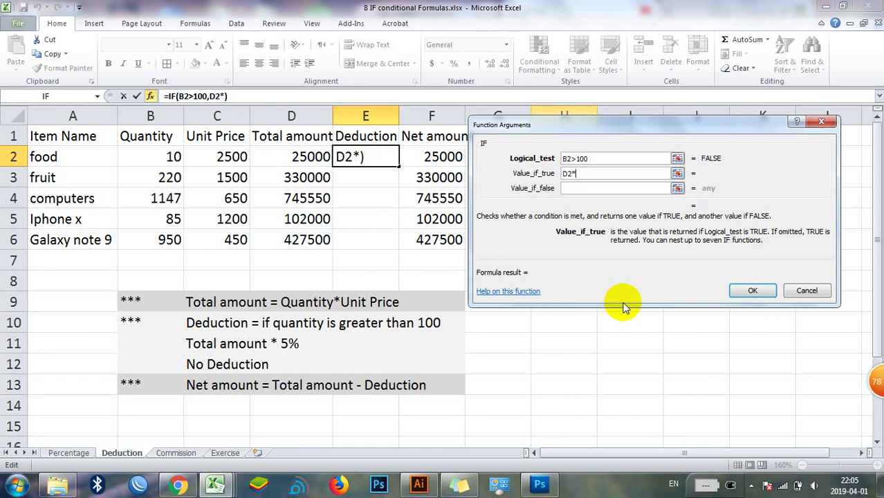
{"action": "type", "text": "5%"}
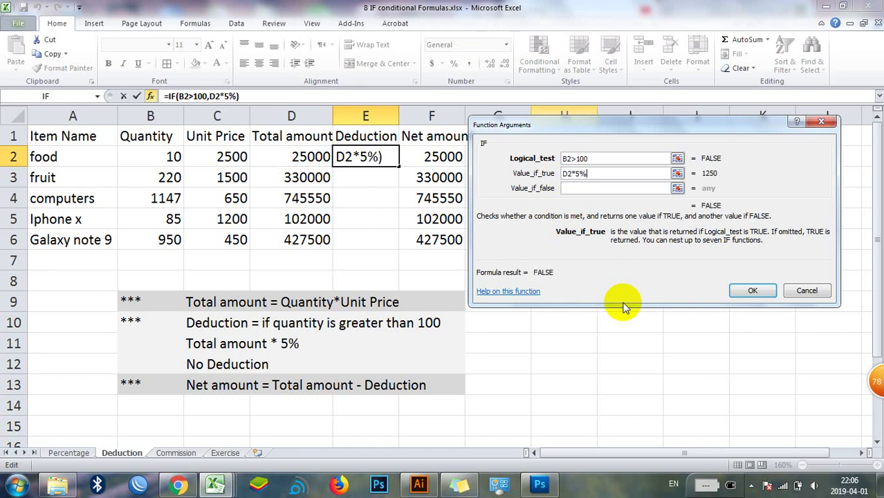
Return 0 when the test is false, and fill the deduction formula from E2 down to E6.
{"action": "left_click", "coordinate": [614, 188]}
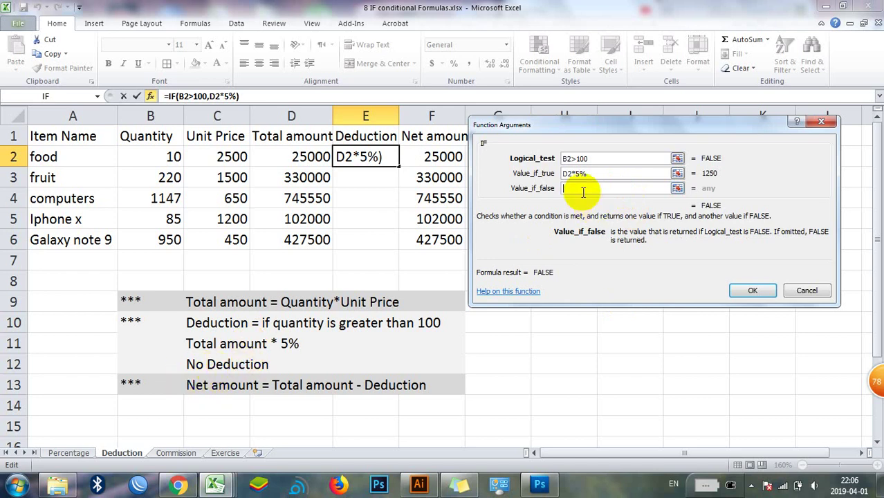
{"action": "type", "text": "0"}
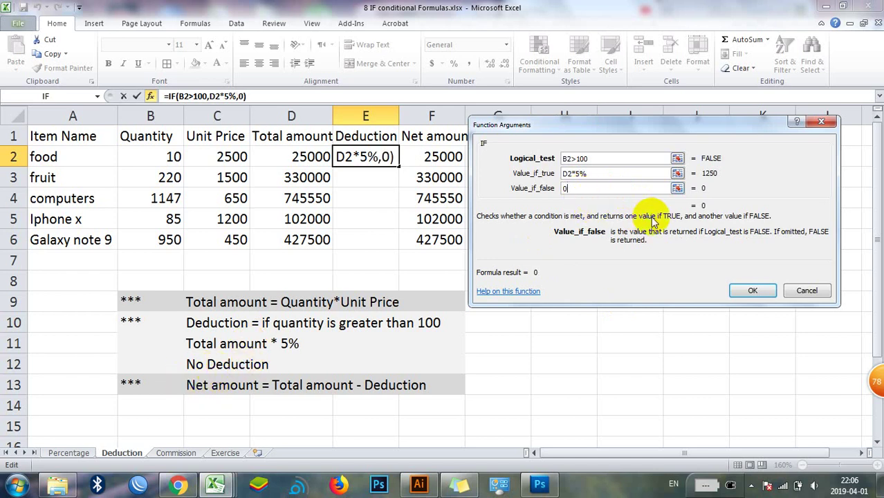
{"action": "left_click", "coordinate": [750, 290]}
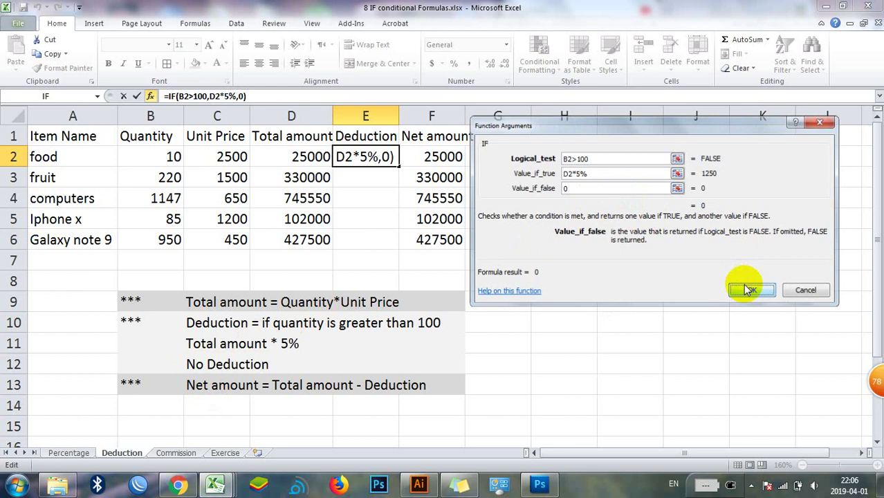
{"action": "left_click_drag", "start_coordinate": [399, 167], "coordinate": [403, 250]}
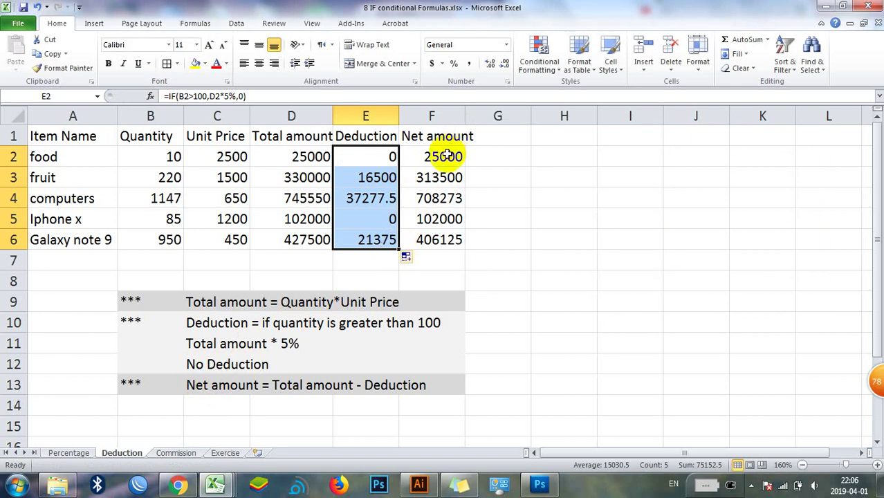
Clear the existing Net amount entries in F2 to F6 and select F2.
{"action": "left_click_drag", "start_coordinate": [444, 148], "coordinate": [442, 232]}
{"action": "key", "text": "Delete"}
{"action": "left_click", "coordinate": [444, 233]}
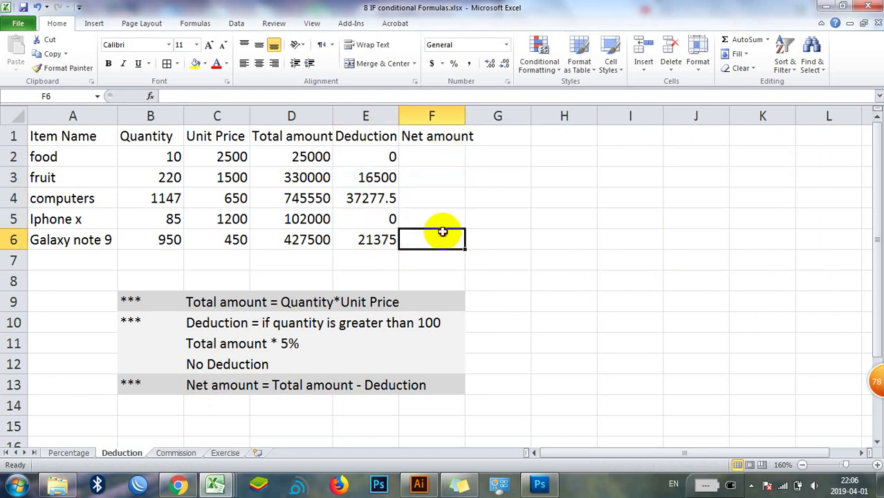
{"action": "left_click", "coordinate": [433, 152]}
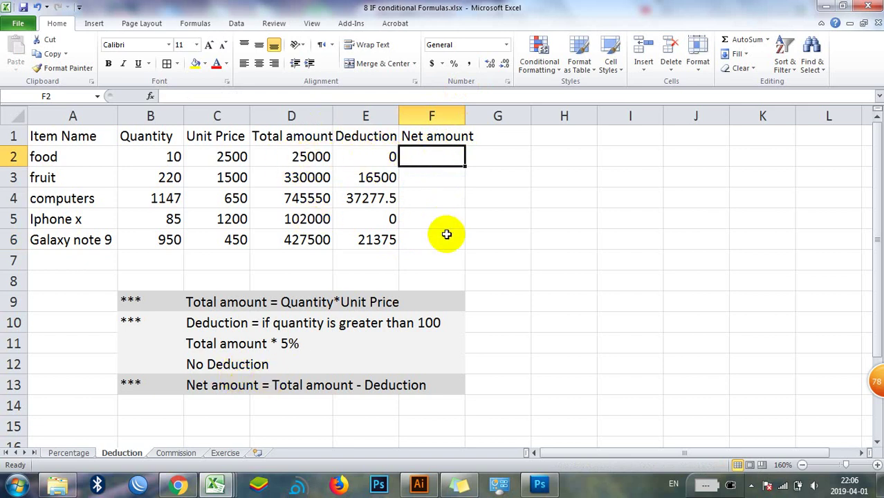
Calculate the net amount in F2 as =D2-E2 and fill the formula down to F6.
{"action": "type", "text": "="}
{"action": "left_click", "coordinate": [323, 157]}
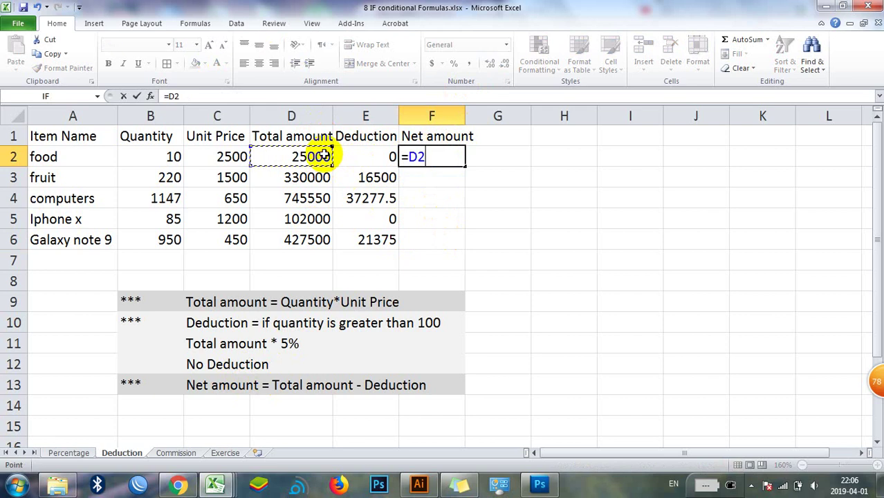
{"action": "type", "text": "-"}
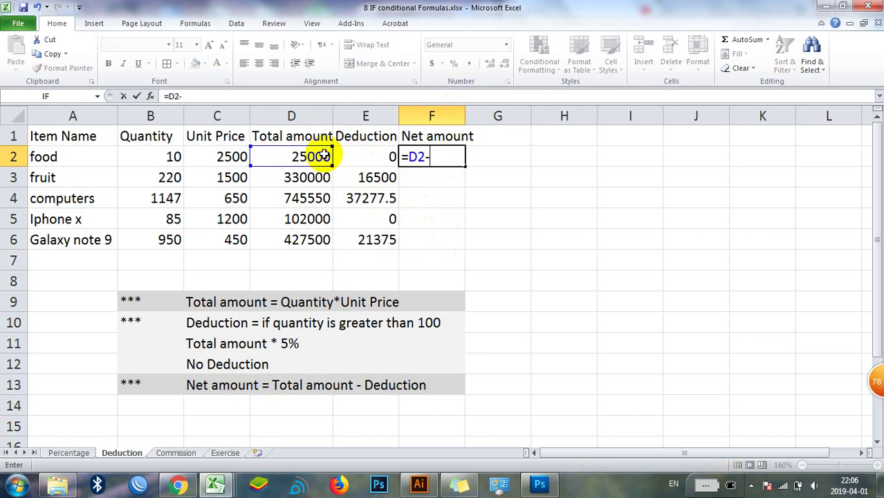
{"action": "left_click", "coordinate": [386, 156]}
{"action": "key", "text": "Return"}
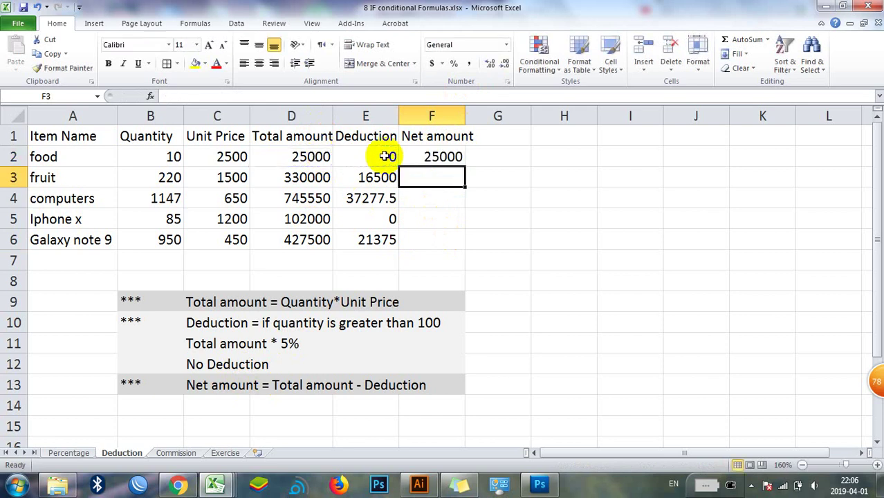
{"action": "left_click", "coordinate": [446, 157]}
{"action": "left_click_drag", "start_coordinate": [465, 167], "coordinate": [468, 253]}
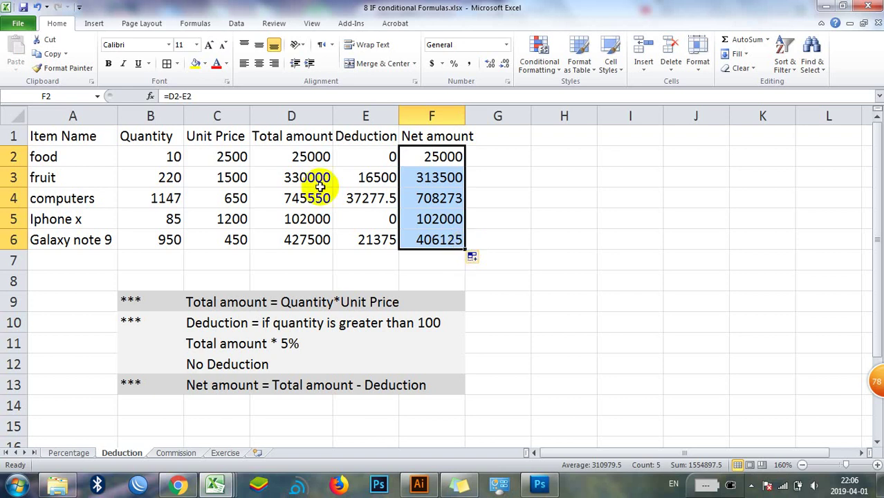
On the Commission sheet, calculate the first sales row's taxes in C2 with =B2*G3.
{"action": "left_click", "coordinate": [159, 453]}
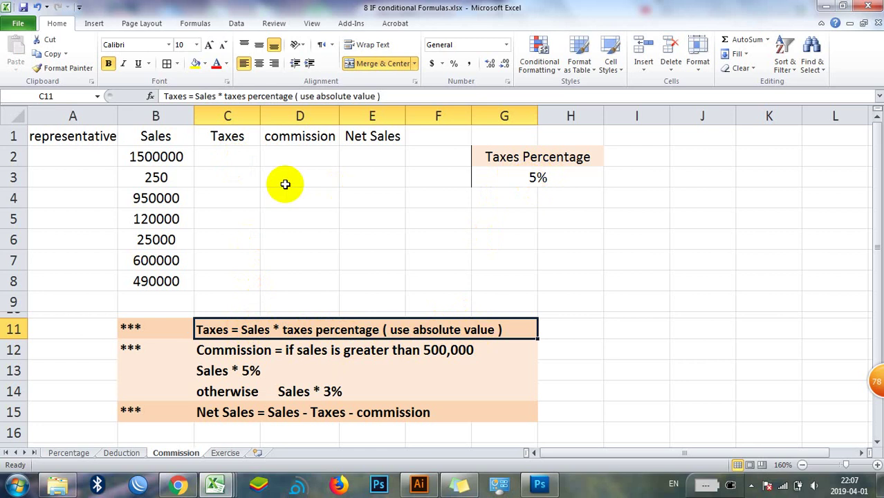
{"action": "left_click", "coordinate": [232, 155]}
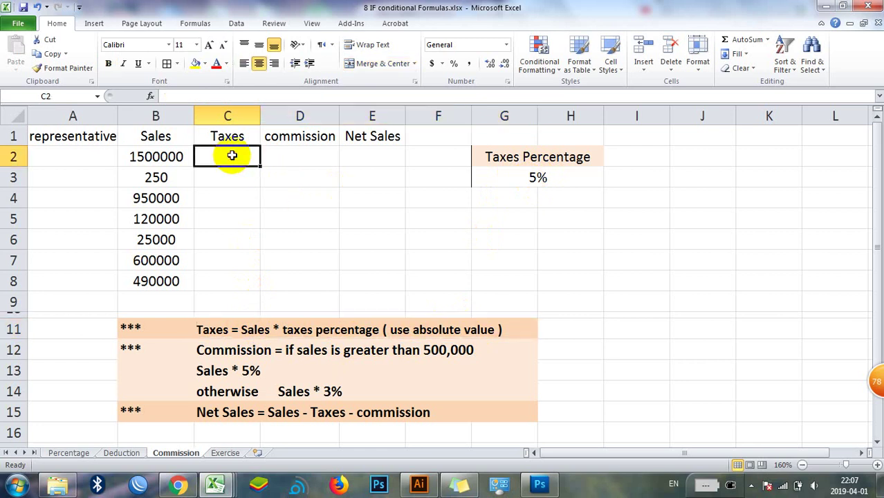
{"action": "type", "text": "="}
{"action": "left_click", "coordinate": [177, 157]}
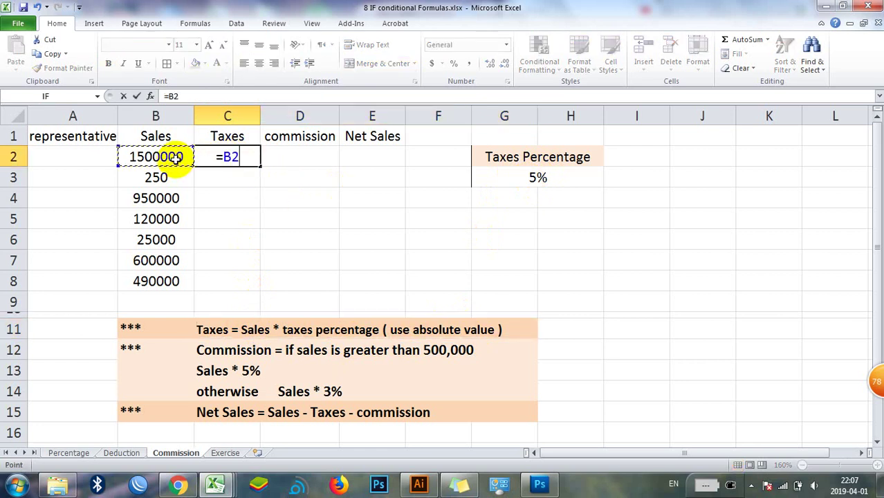
{"action": "type", "text": "*"}
{"action": "left_click", "coordinate": [519, 178]}
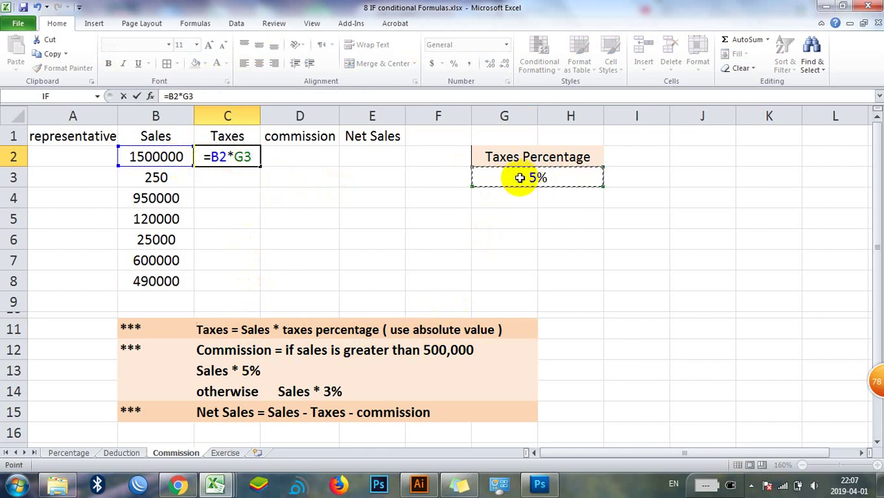
{"action": "key", "text": "Return"}
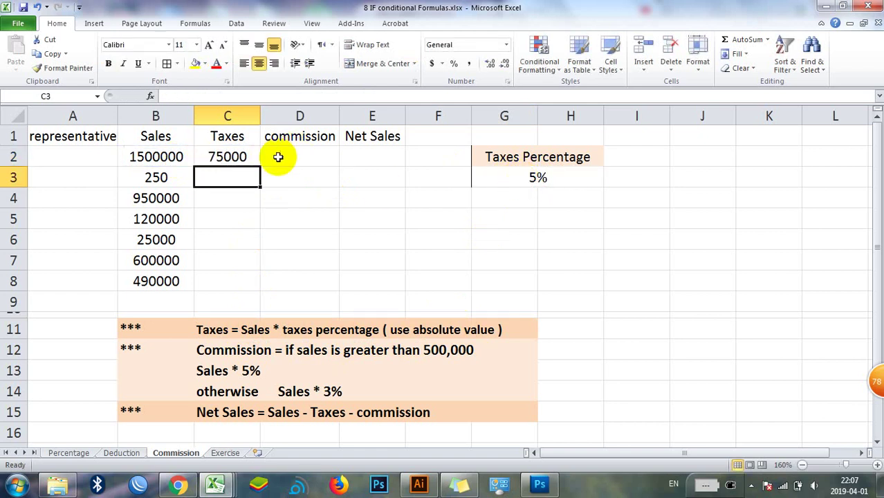
Try filling the relative tax formula from C2 down to C8.
{"action": "left_click", "coordinate": [234, 156]}
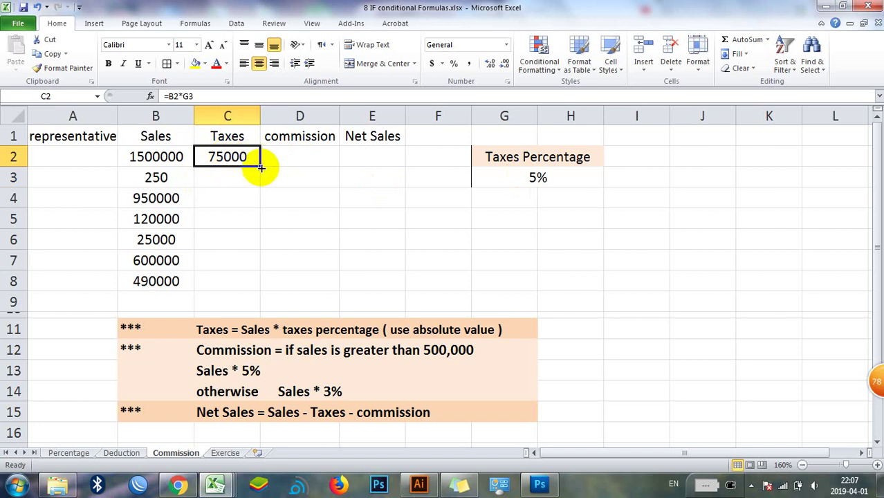
{"action": "left_click_drag", "start_coordinate": [260, 167], "coordinate": [266, 291]}
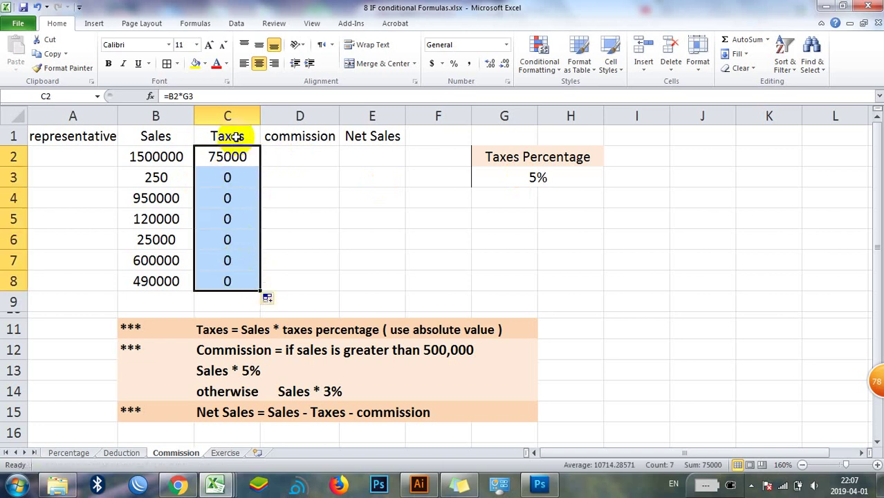
{"action": "left_click", "coordinate": [239, 158]}
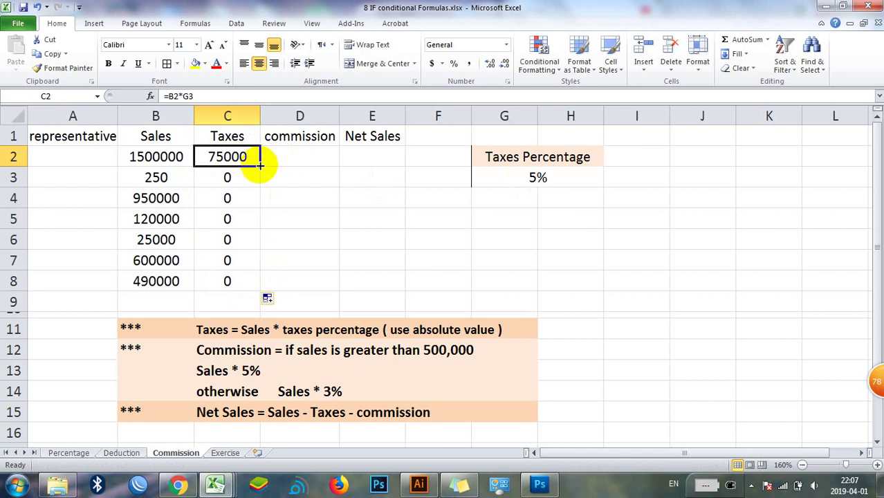
{"action": "left_click_drag", "start_coordinate": [260, 165], "coordinate": [266, 280]}
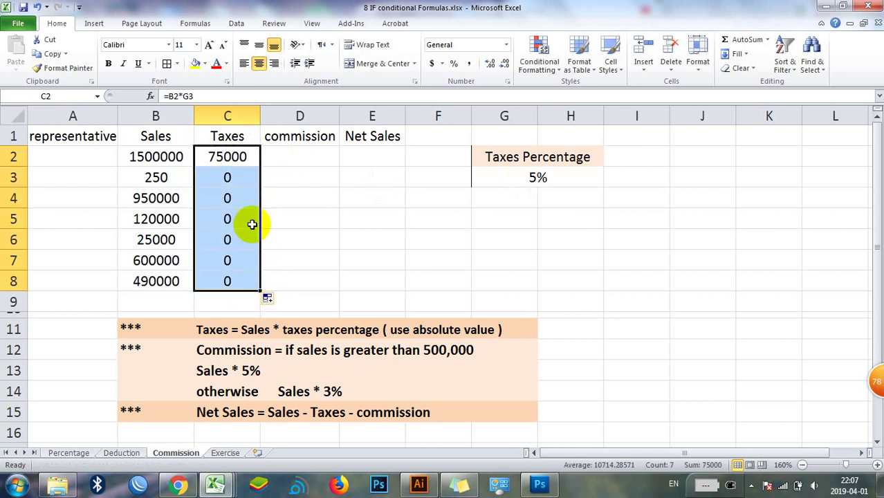
Inspect the cell references used by the tax formulas in C2, C3 and C4.
{"action": "left_click", "coordinate": [237, 174]}
{"action": "left_click", "coordinate": [234, 155]}
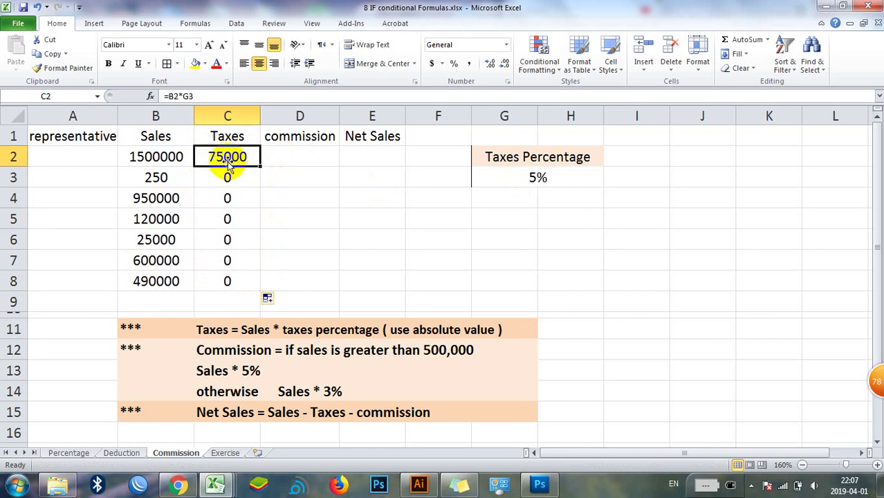
{"action": "double_click", "coordinate": [174, 96]}
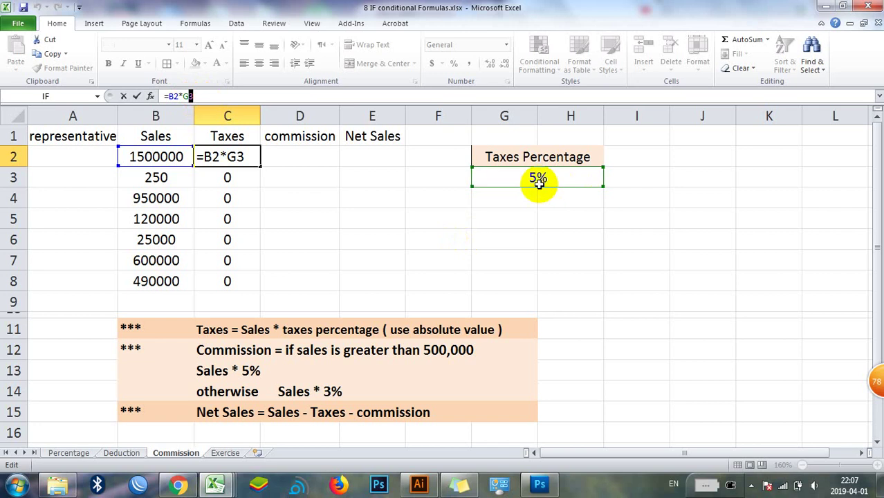
{"action": "key", "text": "Escape"}
{"action": "key", "text": "Return"}
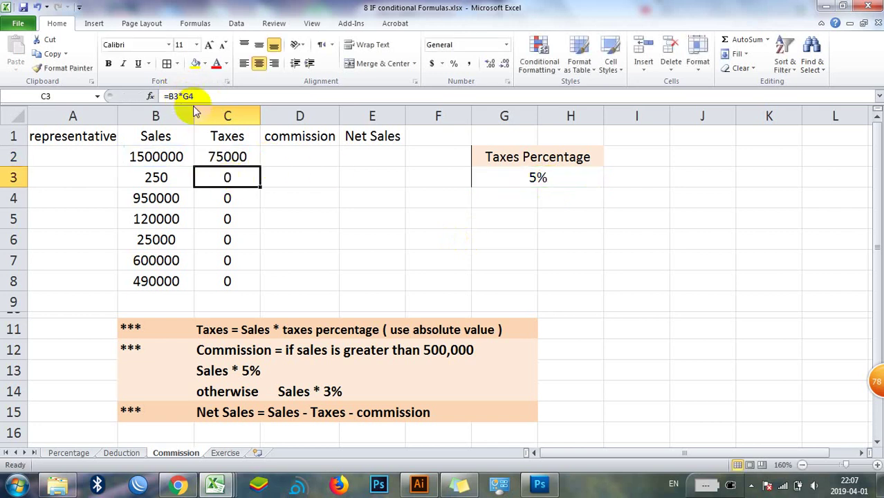
{"action": "left_click", "coordinate": [230, 199]}
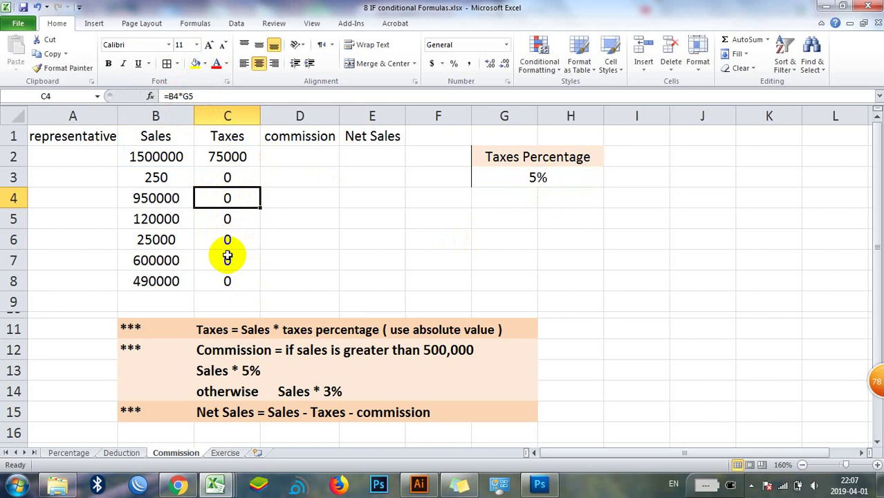
{"action": "left_click", "coordinate": [233, 175]}
{"action": "double_click", "coordinate": [239, 175]}
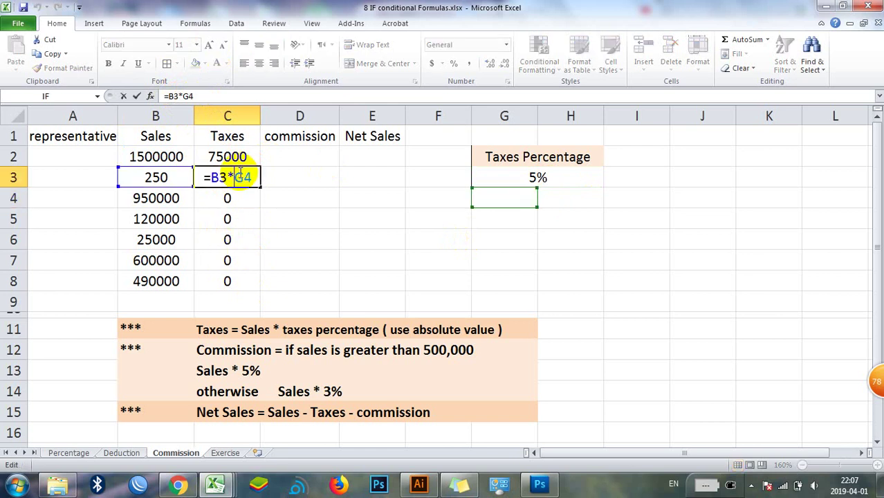
{"action": "left_click", "coordinate": [235, 177]}
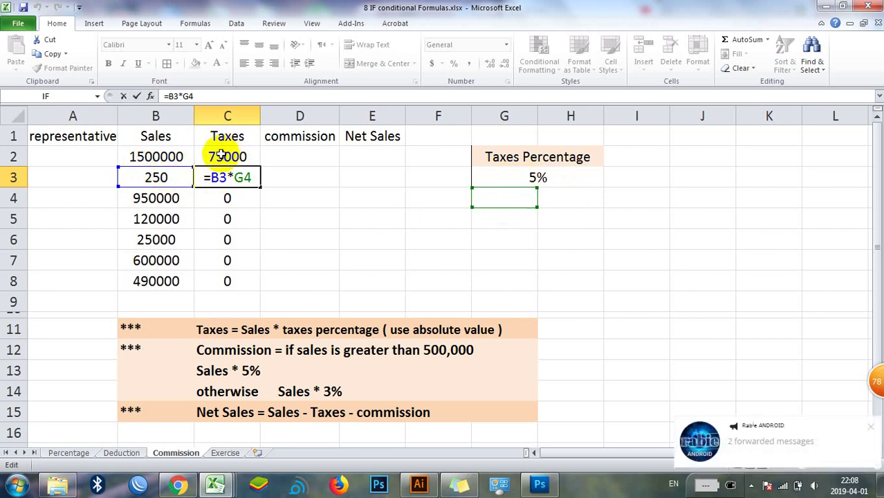
{"action": "key", "text": "Return"}
{"action": "left_click", "coordinate": [220, 154]}
{"action": "key", "text": "alt+Tab"}
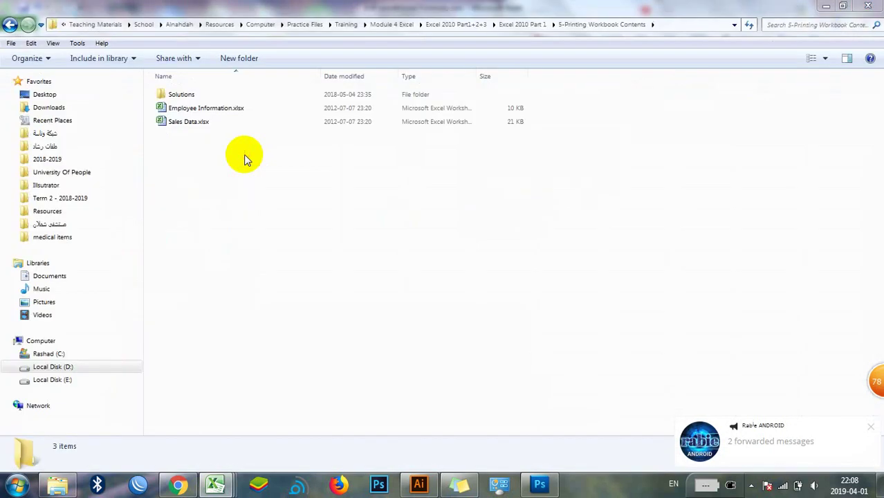
{"action": "left_click", "coordinate": [220, 483]}
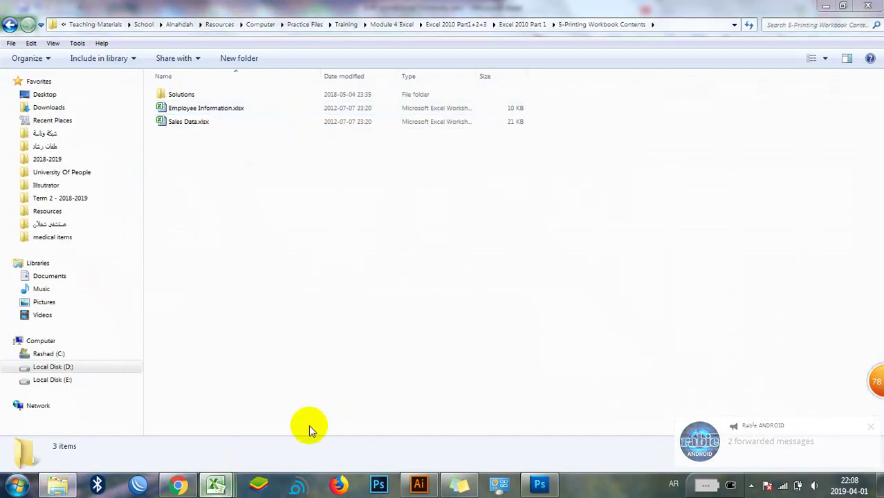
{"action": "left_click", "coordinate": [642, 405]}
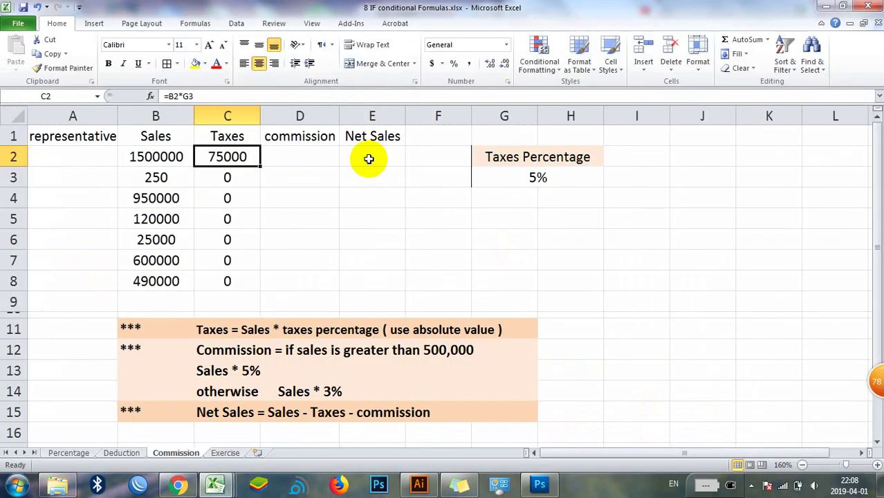
Make the tax percentage reference absolute in C2 as =B2*$G$3 and fill the formula down to C8.
{"action": "double_click", "coordinate": [235, 156]}
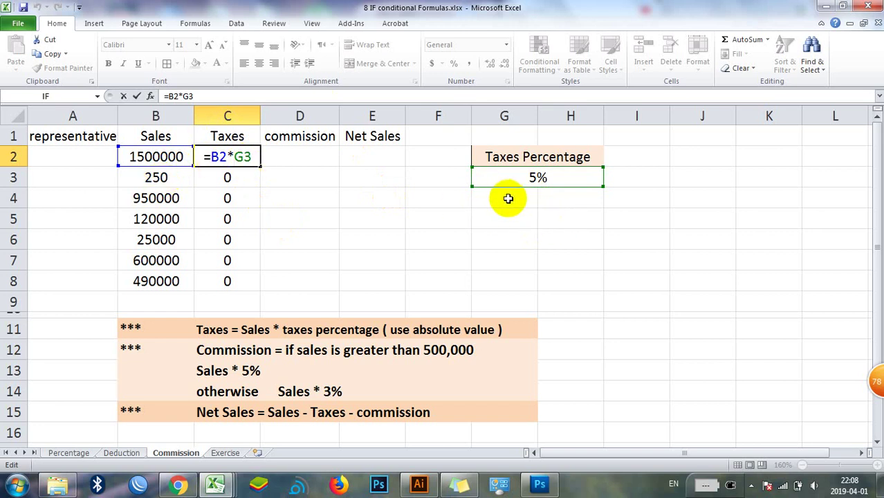
{"action": "left_click", "coordinate": [225, 179]}
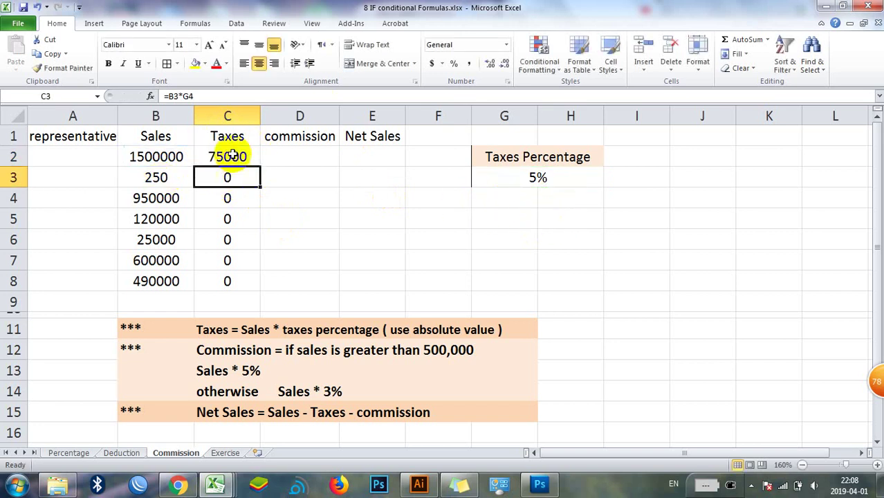
{"action": "left_click", "coordinate": [230, 157]}
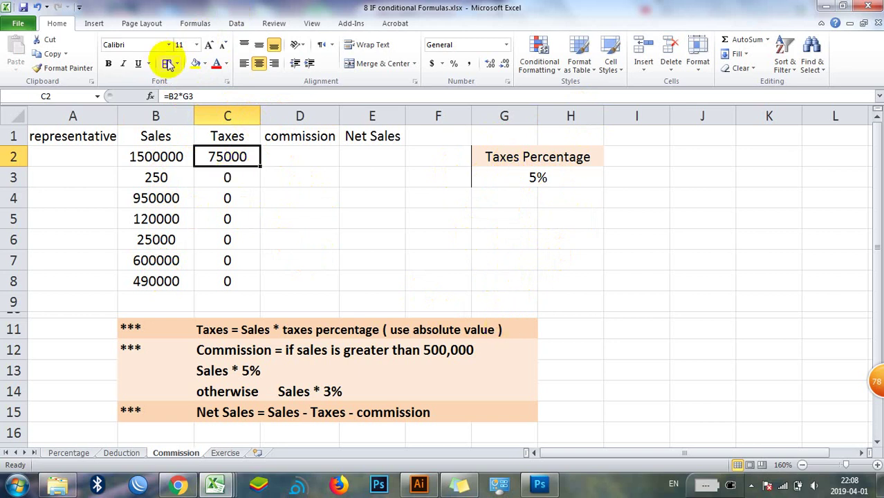
{"action": "left_click", "coordinate": [186, 98]}
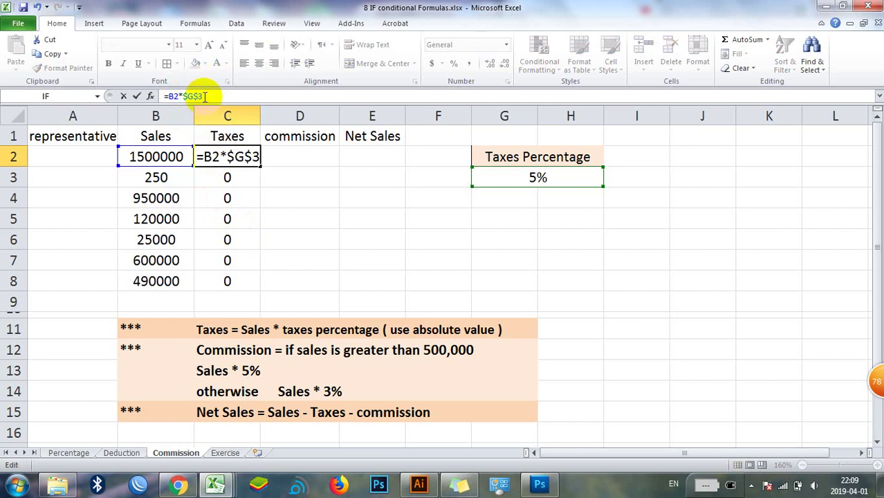
{"action": "key", "text": "Return"}
{"action": "left_click", "coordinate": [250, 157]}
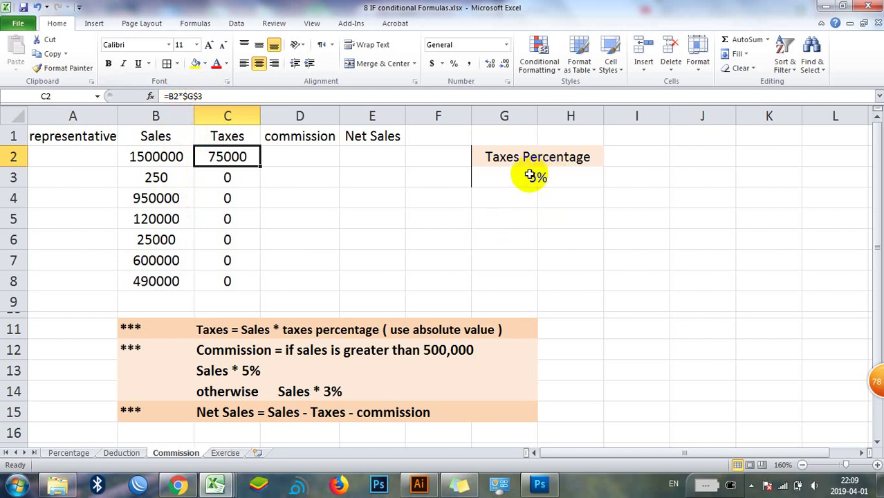
{"action": "left_click_drag", "start_coordinate": [261, 166], "coordinate": [250, 284]}
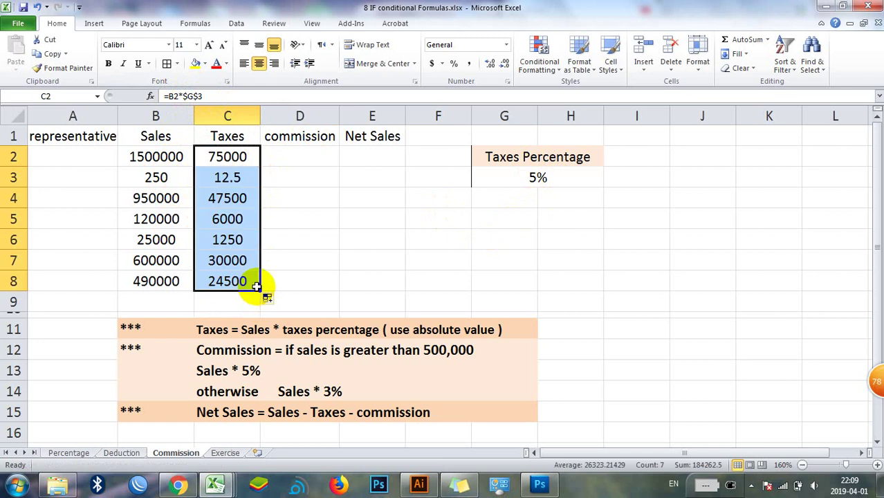
{"action": "left_click", "coordinate": [239, 180]}
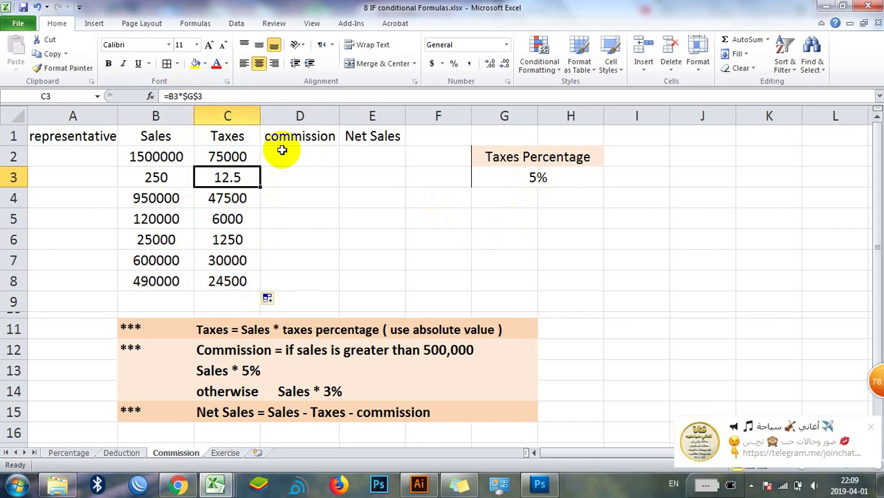
{"action": "left_click", "coordinate": [870, 425]}
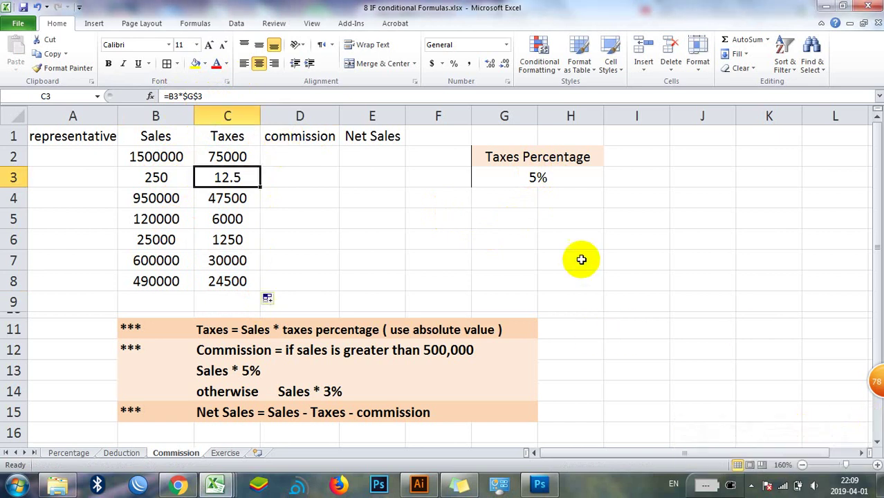
Start an IF function in commission cell D2 with the logical test B2>500000.
{"action": "left_click", "coordinate": [286, 150]}
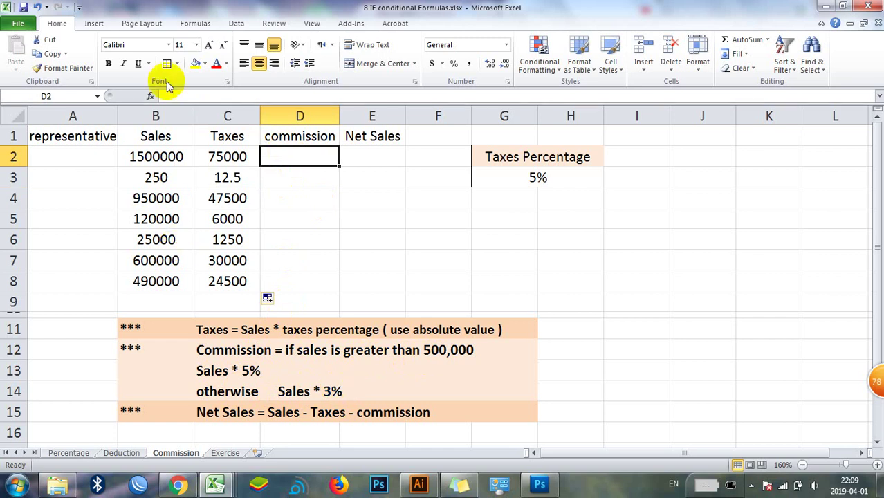
{"action": "left_click", "coordinate": [150, 96]}
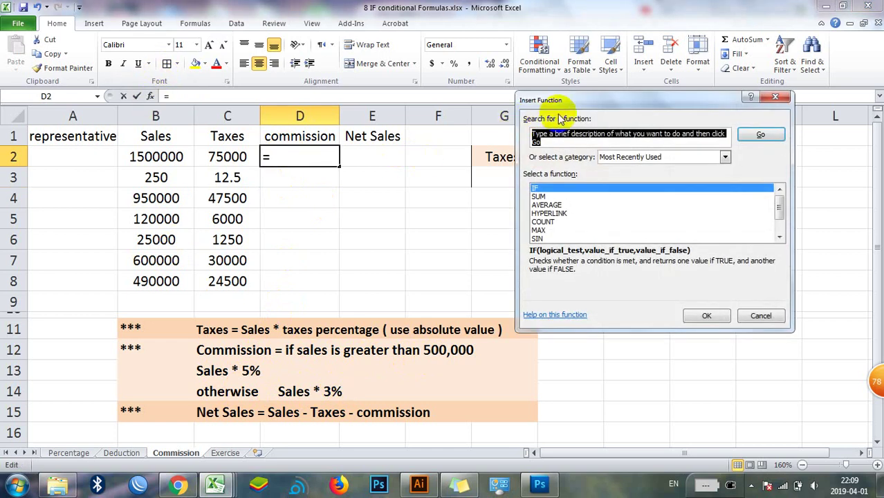
{"action": "left_click_drag", "start_coordinate": [562, 99], "coordinate": [608, 98]}
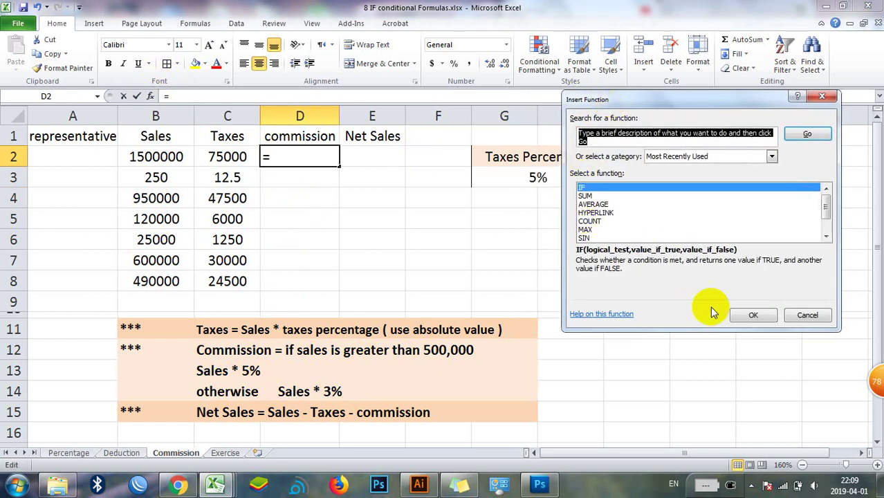
{"action": "left_click", "coordinate": [752, 316]}
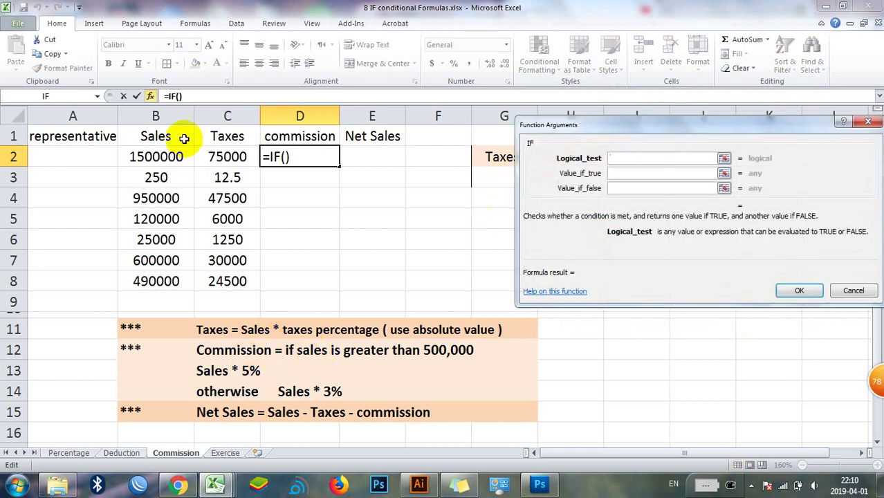
{"action": "left_click", "coordinate": [170, 157]}
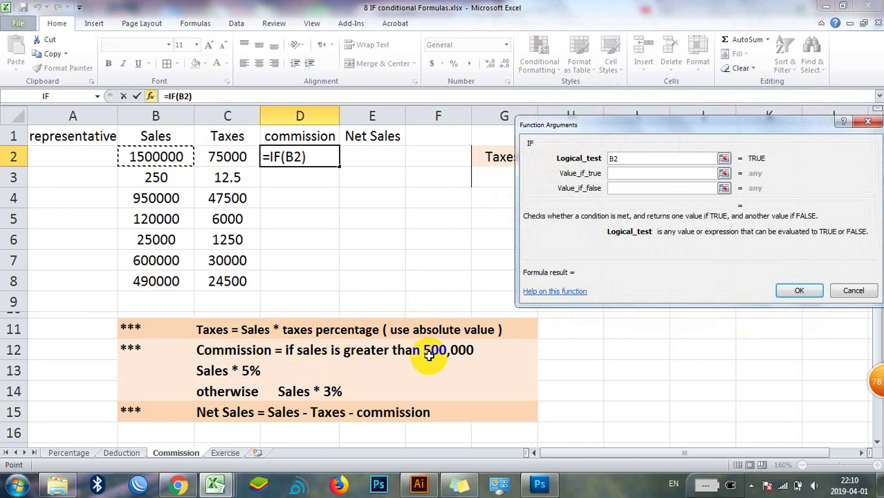
{"action": "type", "text": ">5"}
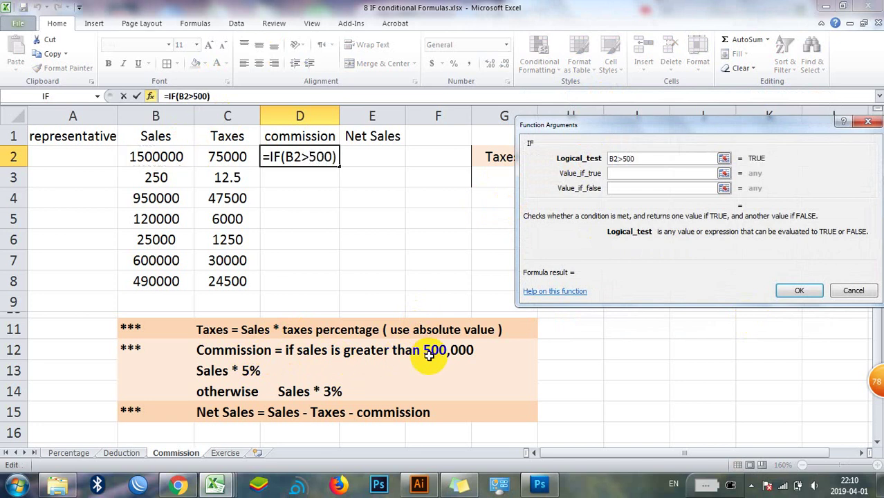
{"action": "type", "text": "000"}
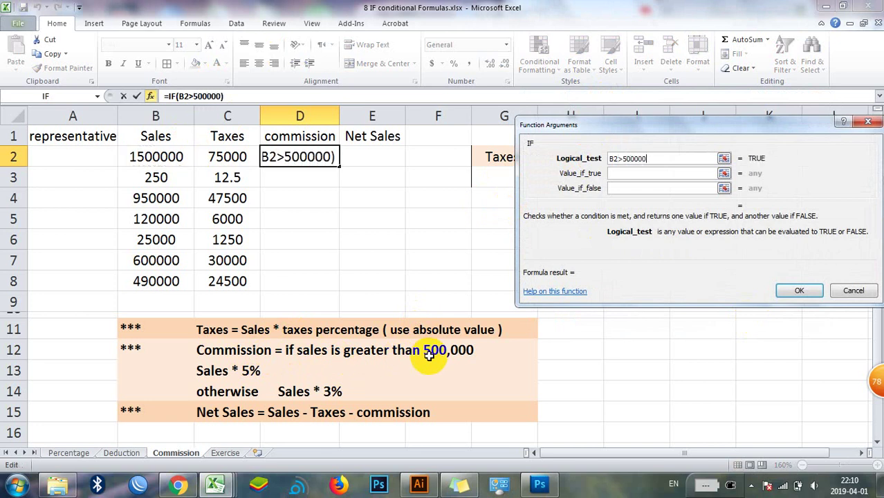
Set the commission IF function's value if true to B2*5%.
{"action": "left_click", "coordinate": [626, 173]}
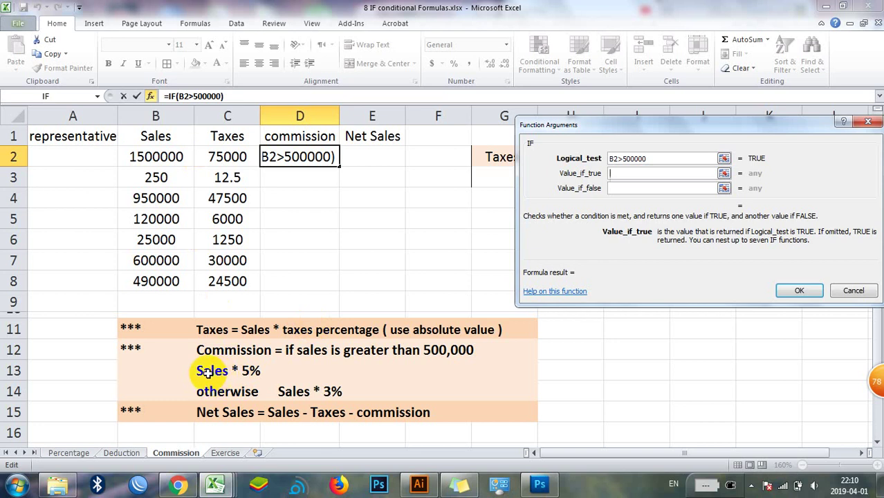
{"action": "left_click", "coordinate": [173, 157]}
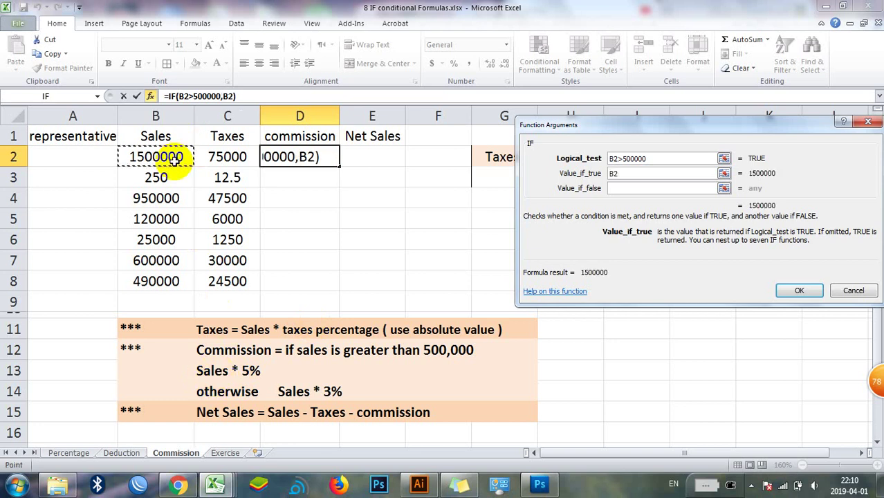
{"action": "type", "text": "*5"}
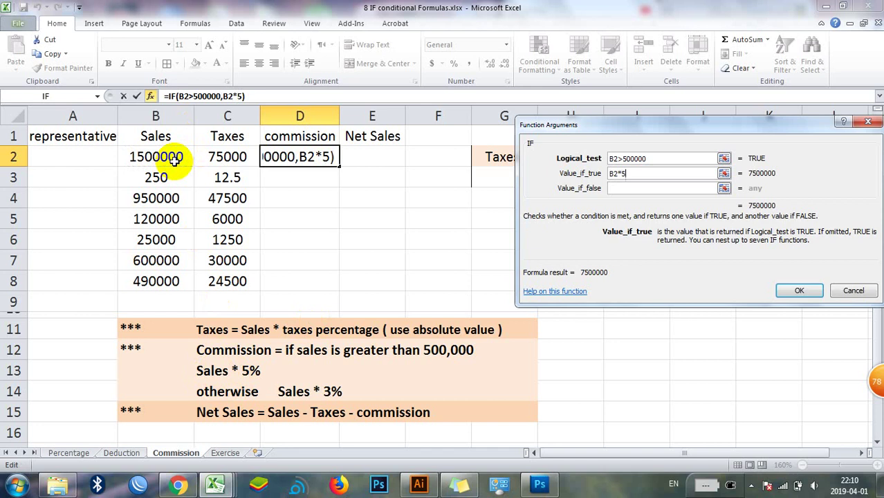
{"action": "type", "text": "%"}
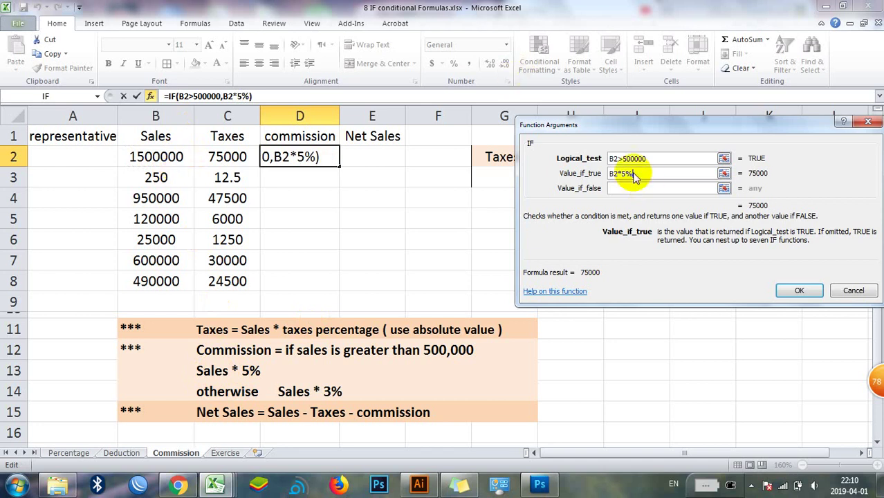
Set the commission IF function's value if false to B2*3% and fill the finished formula from D2 down to D8.
{"action": "left_click", "coordinate": [618, 188]}
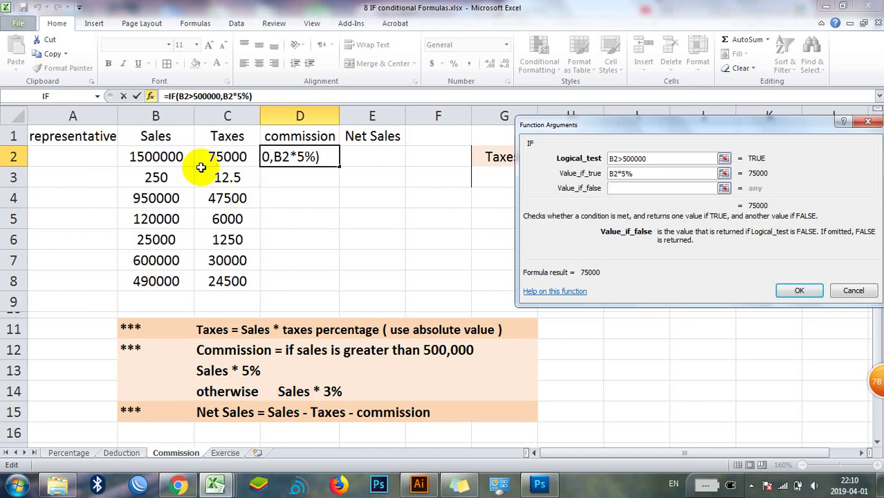
{"action": "left_click", "coordinate": [177, 157]}
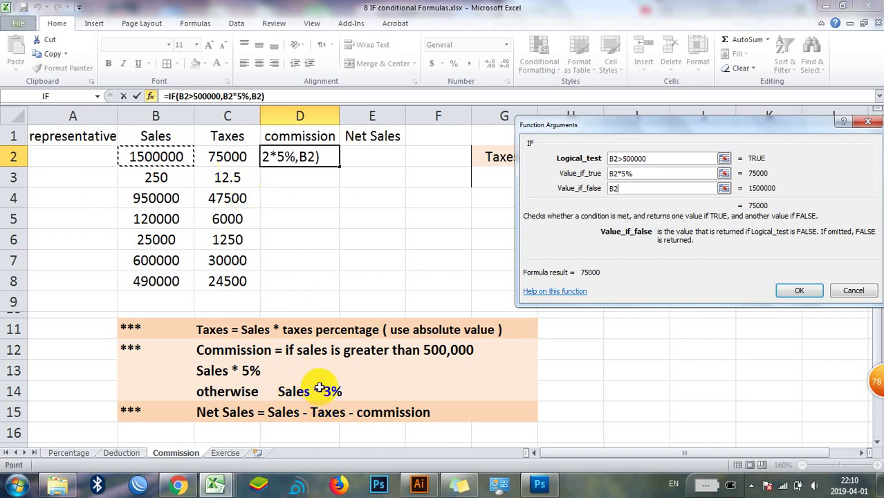
{"action": "type", "text": "*"}
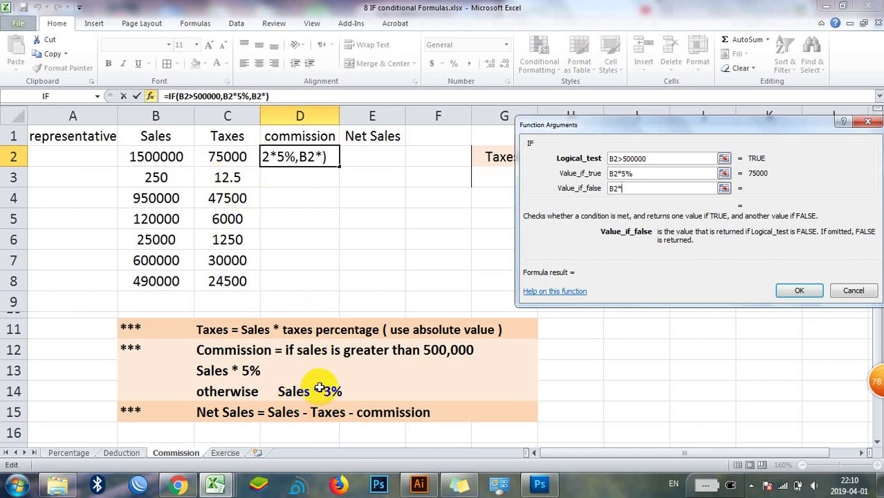
{"action": "type", "text": "3%"}
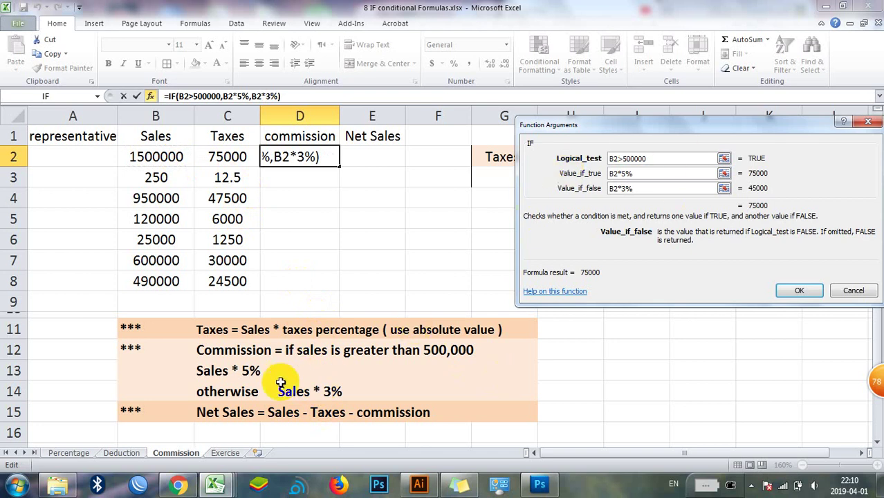
{"action": "left_click", "coordinate": [815, 298]}
{"action": "left_click_drag", "start_coordinate": [339, 166], "coordinate": [337, 282]}
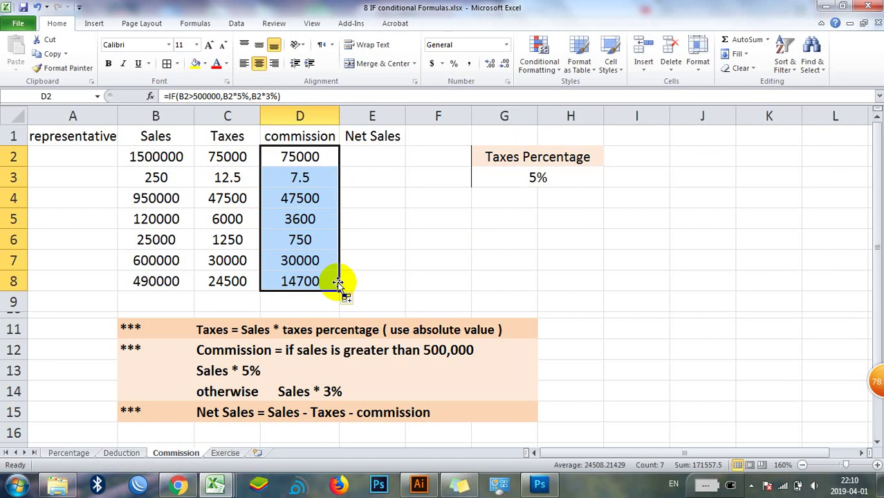
Change the net sales rule in C15 to read Net Sales = Sales - Taxes + commission.
{"action": "left_click", "coordinate": [395, 157]}
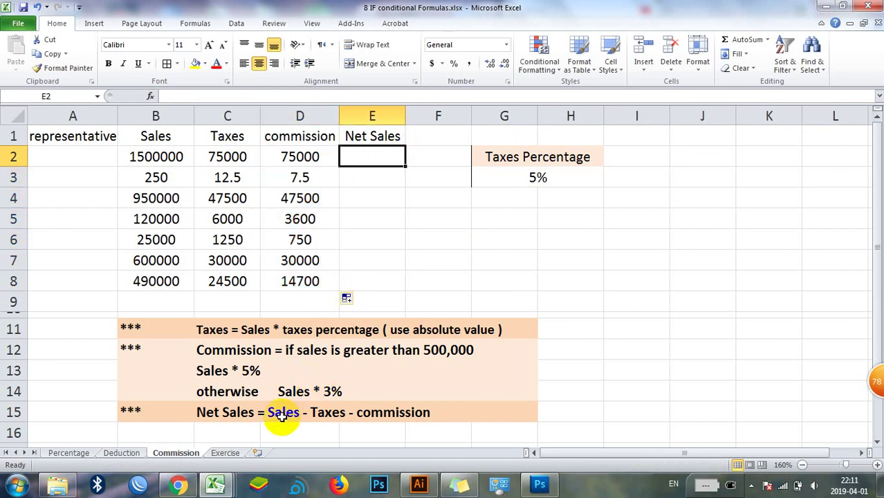
{"action": "double_click", "coordinate": [353, 413]}
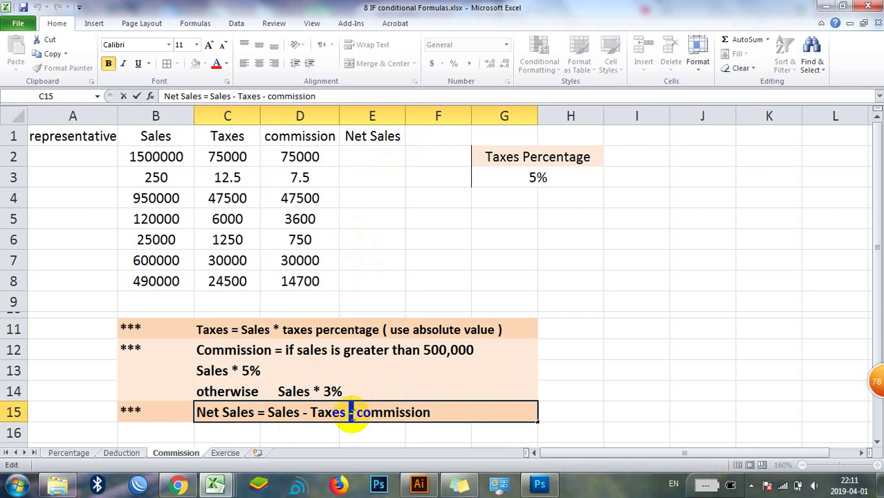
{"action": "type", "text": "+"}
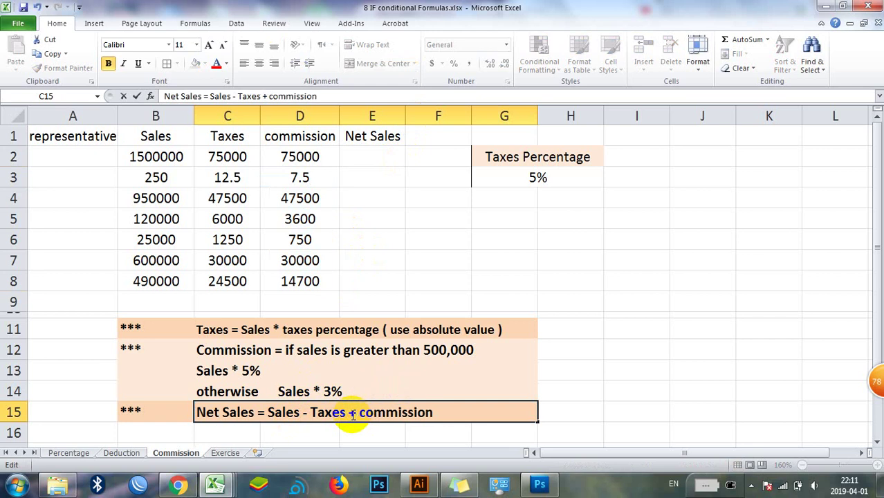
{"action": "key", "text": "Return"}
{"action": "left_click", "coordinate": [417, 235]}
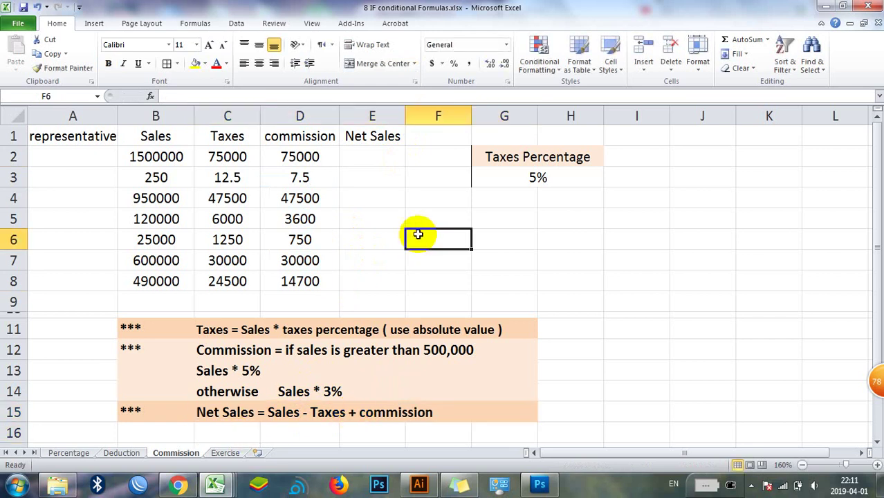
Calculate the first row's net sales in E2 with =B2-C2+D2.
{"action": "left_click", "coordinate": [366, 154]}
{"action": "type", "text": "="}
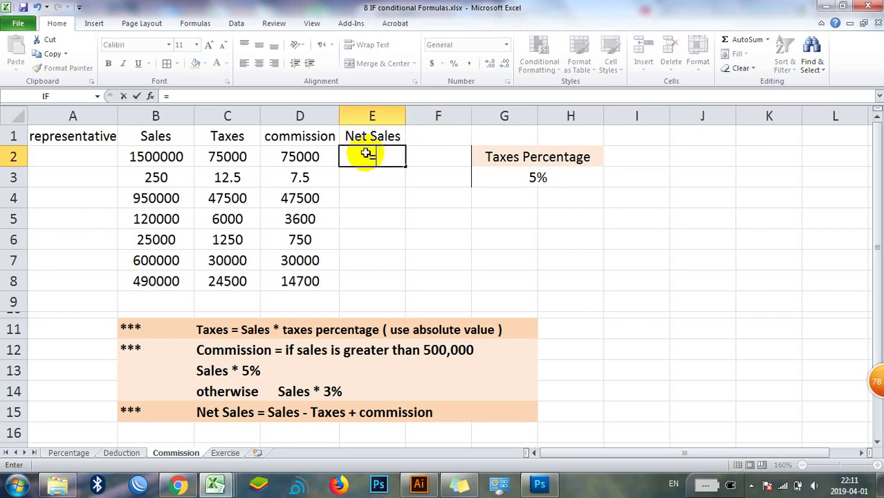
{"action": "left_click", "coordinate": [170, 156]}
{"action": "type", "text": "-"}
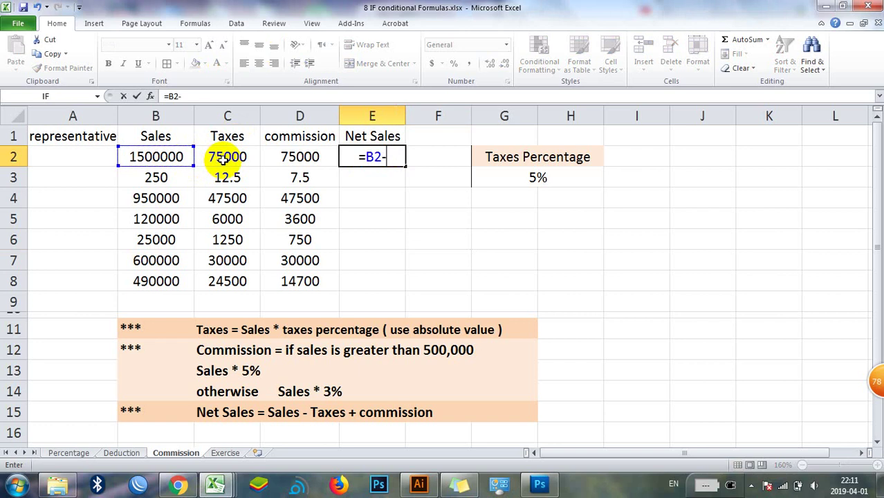
{"action": "left_click", "coordinate": [246, 159]}
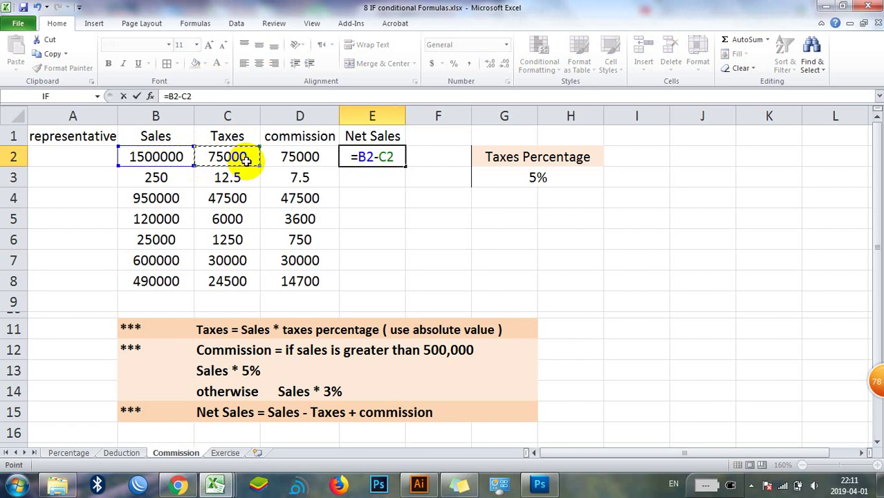
{"action": "type", "text": "+"}
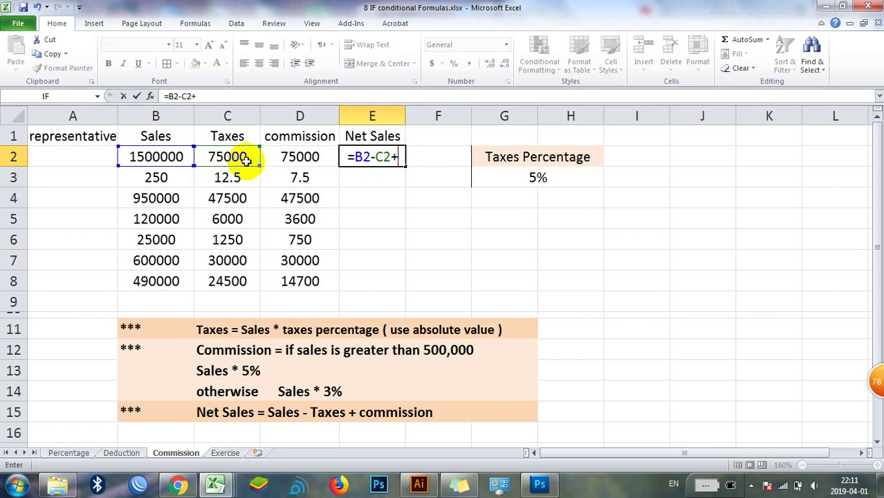
{"action": "left_click", "coordinate": [286, 158]}
{"action": "key", "text": "Return"}
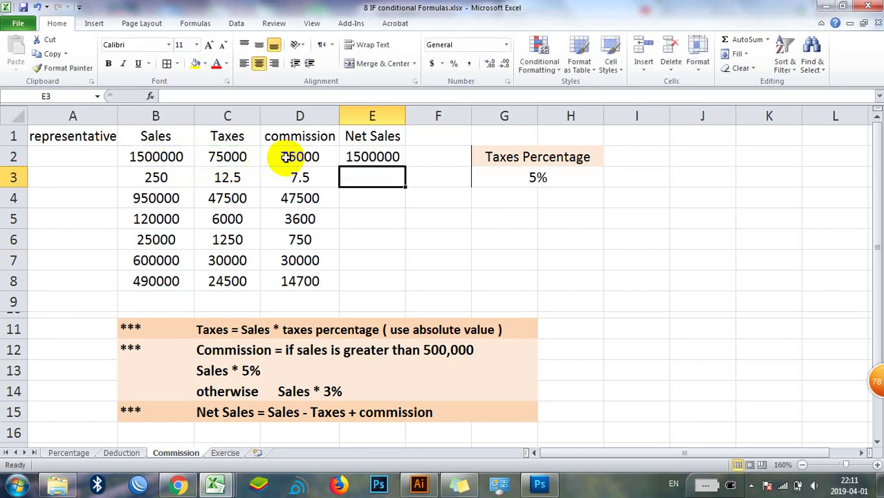
Fill the net sales formula from E2 down to E8.
{"action": "left_click", "coordinate": [379, 157]}
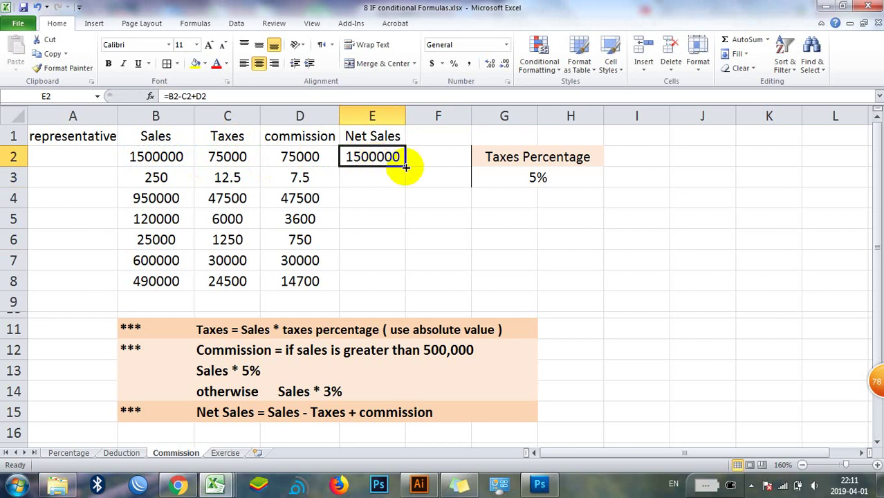
{"action": "left_click_drag", "start_coordinate": [406, 166], "coordinate": [400, 286]}
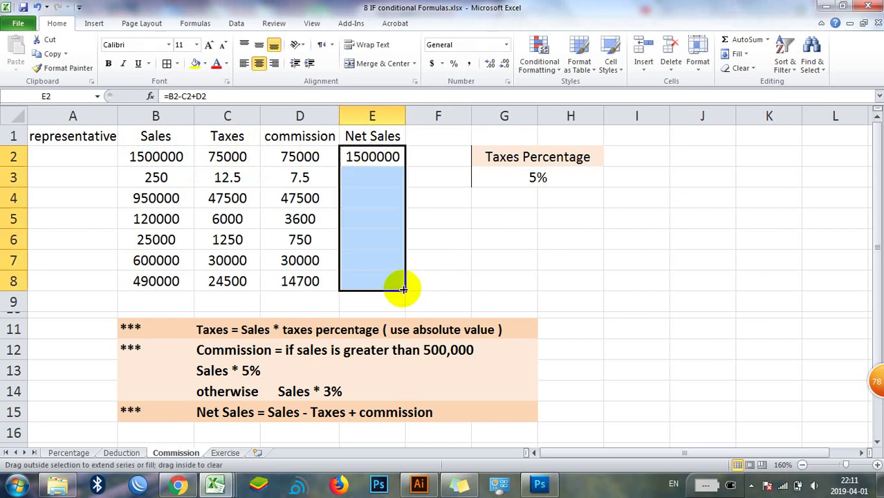
{"action": "left_click", "coordinate": [385, 235]}
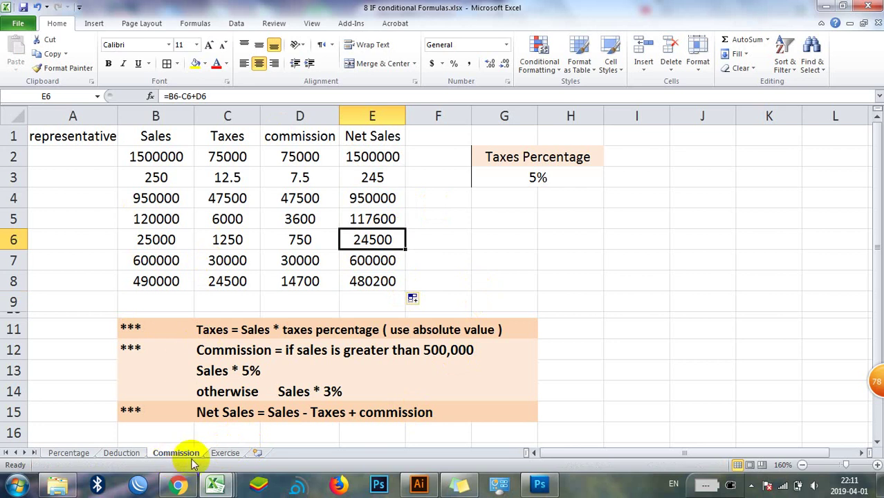
On the Exercise sheet, calculate the first item's total amount in D2 with =B2*C2.
{"action": "left_click", "coordinate": [226, 453]}
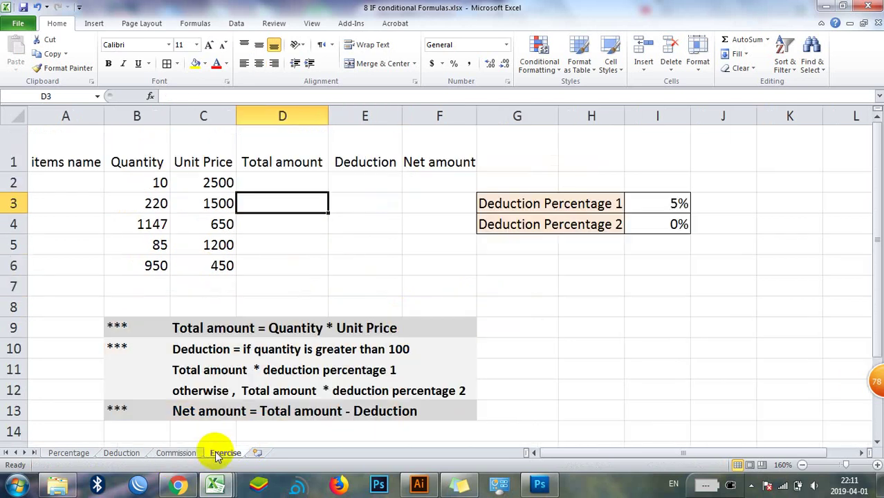
{"action": "left_click", "coordinate": [302, 237]}
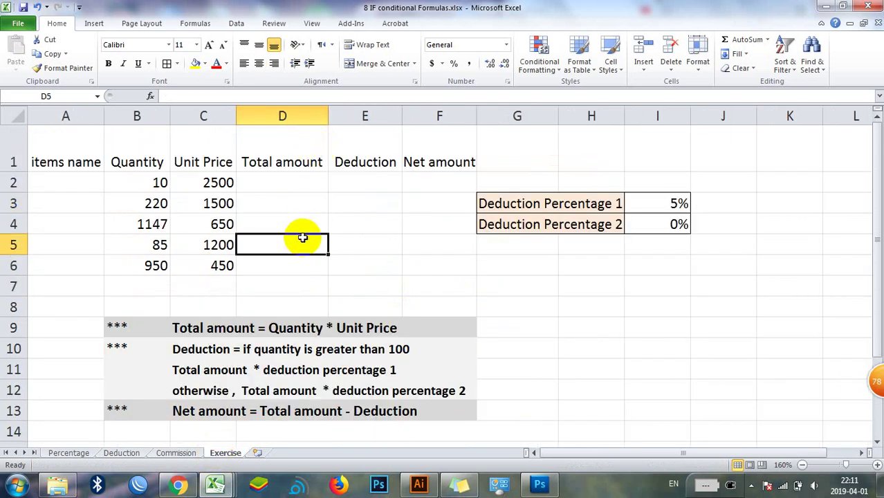
{"action": "left_click", "coordinate": [288, 178]}
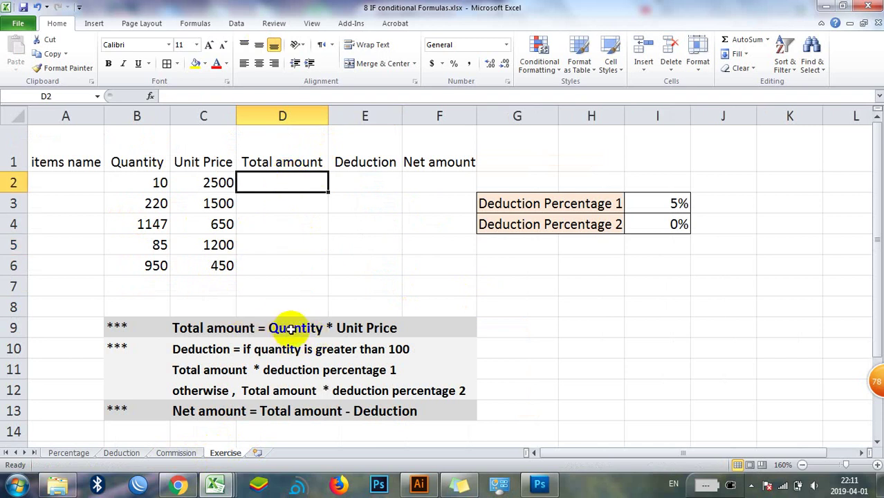
{"action": "type", "text": "="}
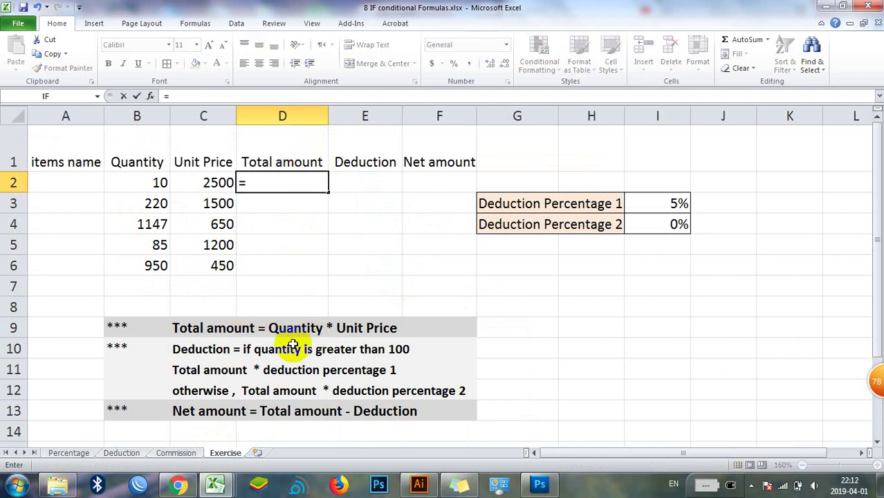
{"action": "left_click", "coordinate": [158, 180]}
{"action": "type", "text": "*"}
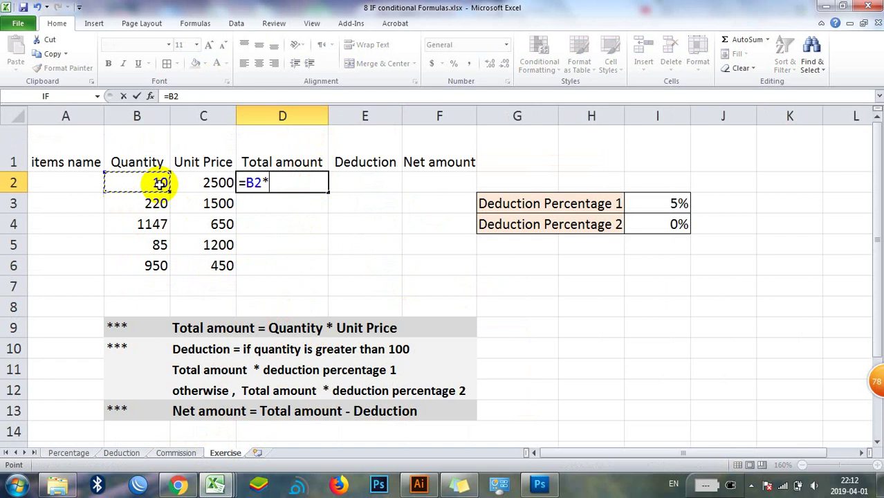
{"action": "left_click", "coordinate": [184, 180]}
{"action": "key", "text": "Return"}
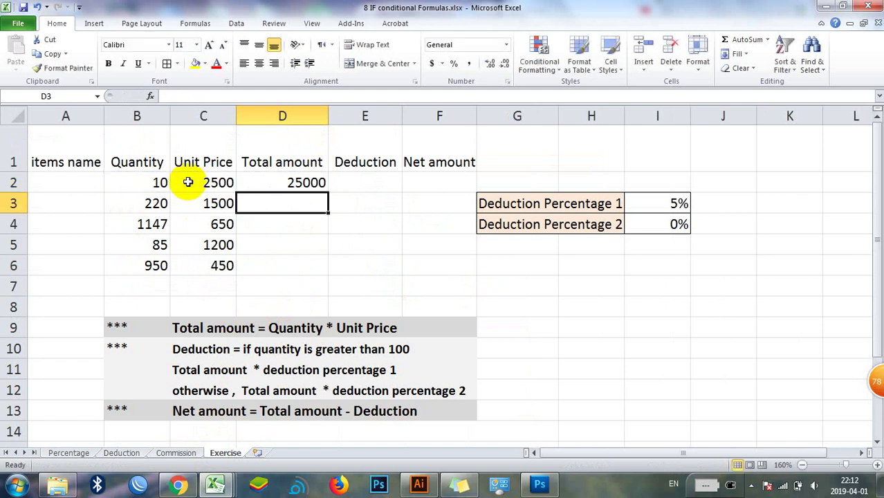
Fill the total amount formula from D2 down to D6 and select the first deduction cell, E2.
{"action": "left_click", "coordinate": [294, 178]}
{"action": "left_click_drag", "start_coordinate": [327, 192], "coordinate": [320, 271]}
{"action": "left_click", "coordinate": [367, 181]}
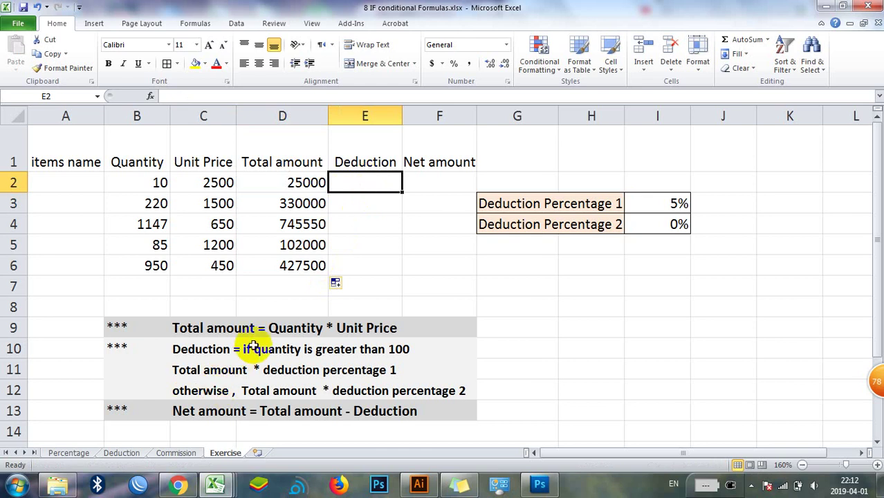
Insert an IF function in deduction cell E2 with the logical test B2>100.
{"action": "left_click", "coordinate": [150, 98]}
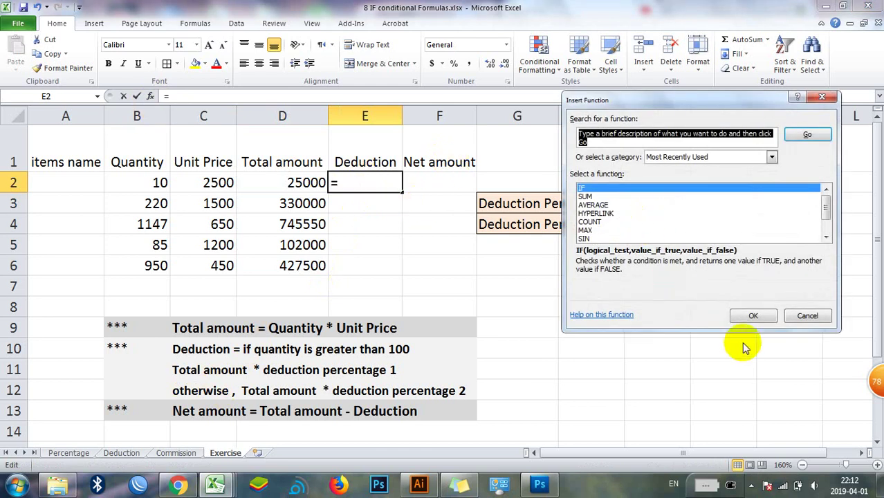
{"action": "left_click", "coordinate": [754, 314]}
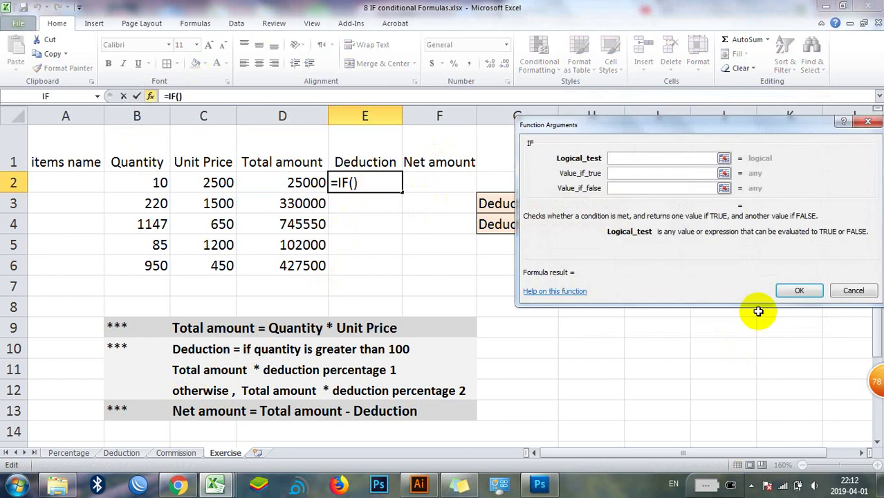
{"action": "left_click", "coordinate": [166, 183]}
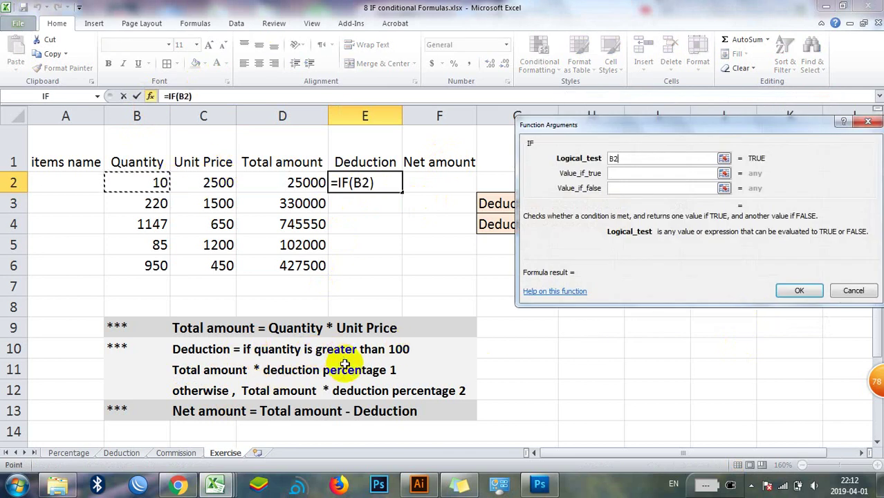
{"action": "type", "text": ">"}
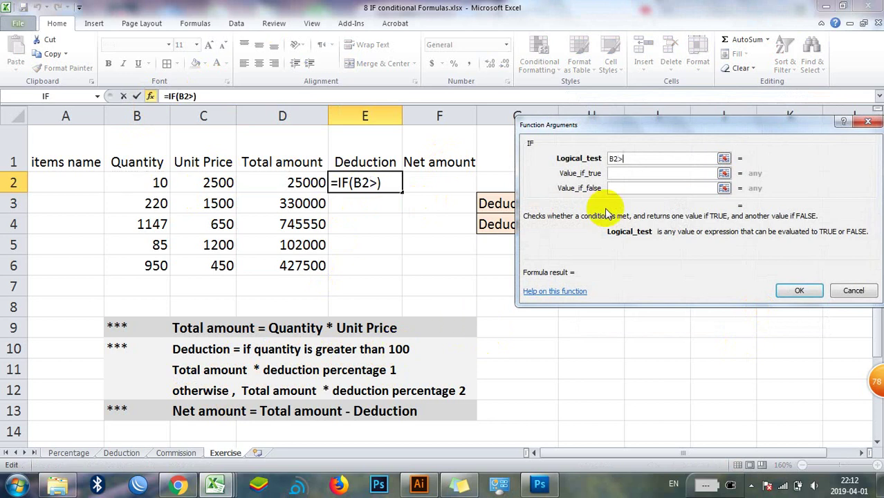
{"action": "type", "text": "100"}
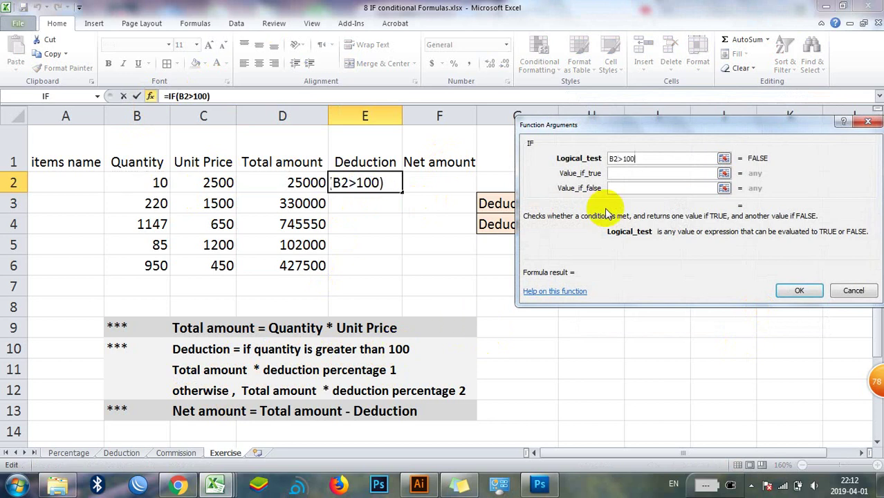
Set the IF function's value if true to the total amount times deduction percentage 1, D2*I3.
{"action": "left_click", "coordinate": [629, 174]}
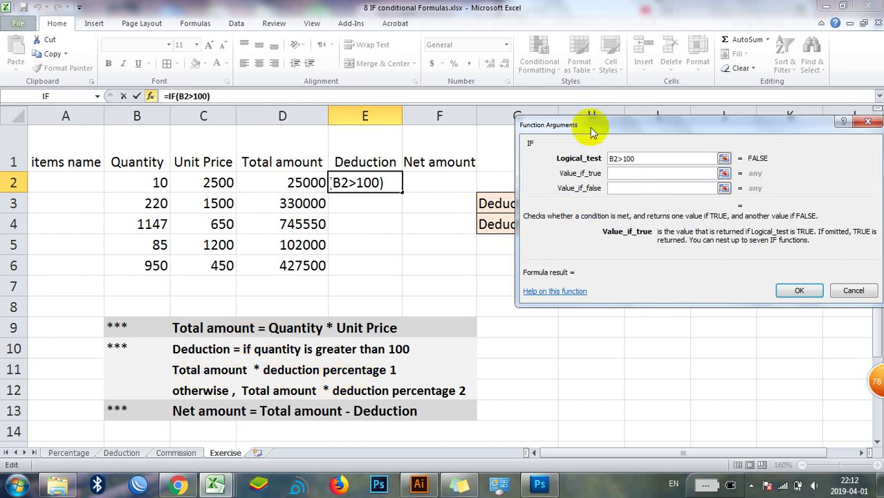
{"action": "left_click_drag", "start_coordinate": [589, 127], "coordinate": [594, 252]}
{"action": "left_click", "coordinate": [306, 183]}
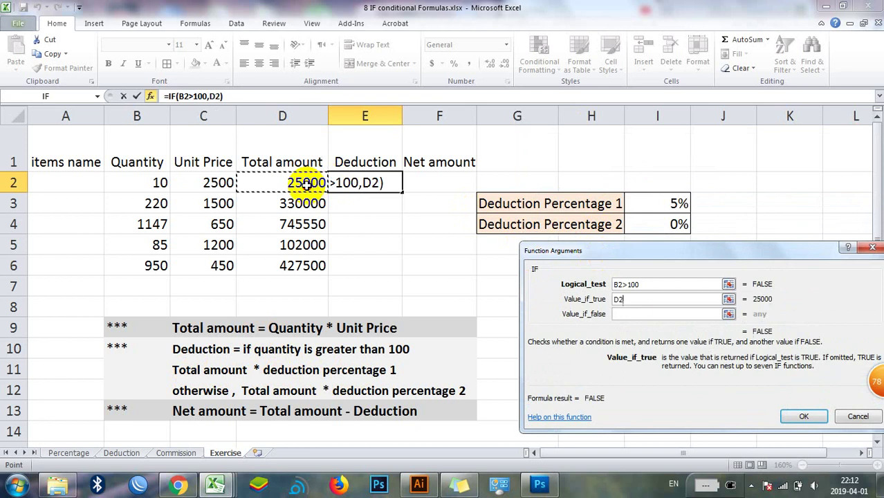
{"action": "type", "text": "&"}
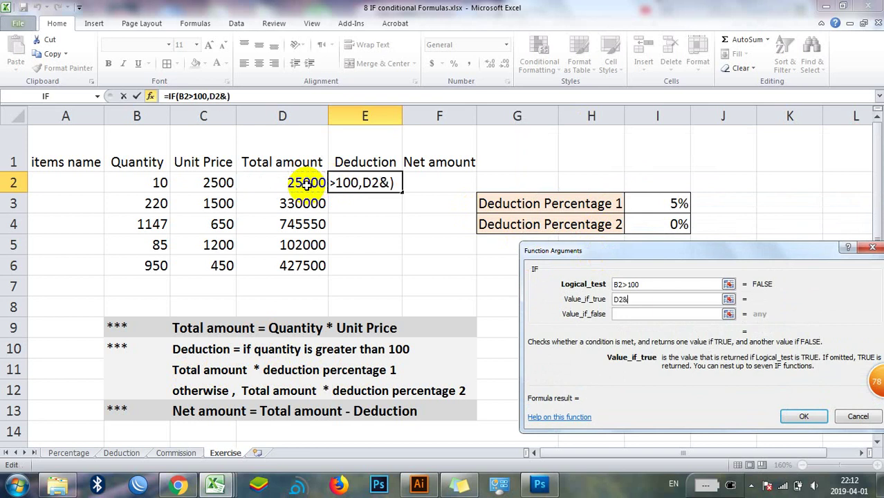
{"action": "key", "text": "BackSpace"}
{"action": "type", "text": "*"}
{"action": "left_click", "coordinate": [656, 202]}
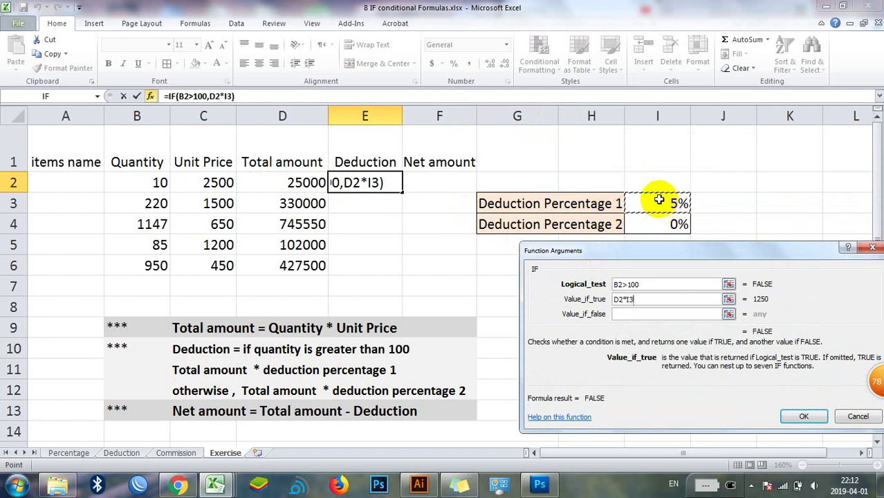
Complete the IF function with D2*I4 as the value if false and fill the formula from E2 down to E6.
{"action": "left_click", "coordinate": [628, 314]}
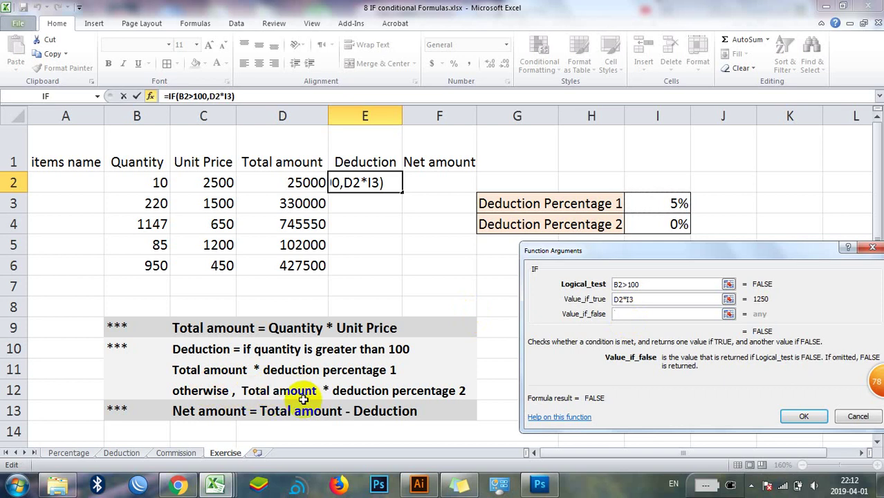
{"action": "left_click", "coordinate": [267, 181]}
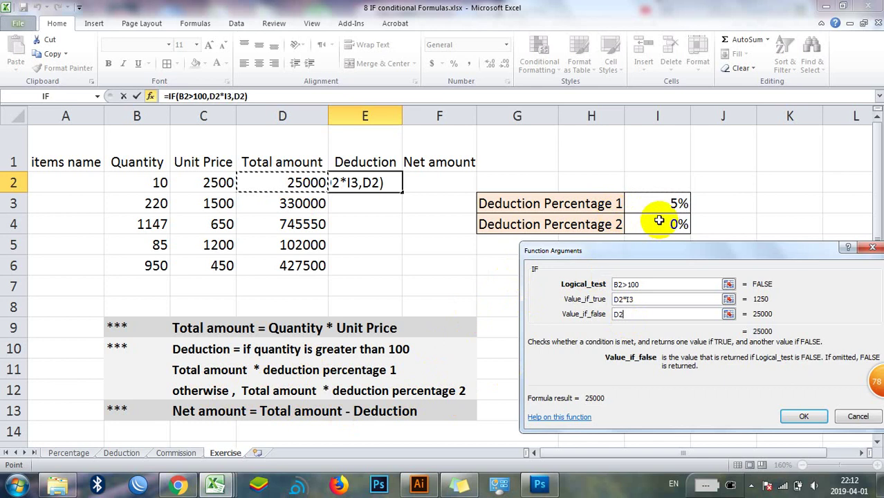
{"action": "type", "text": "*"}
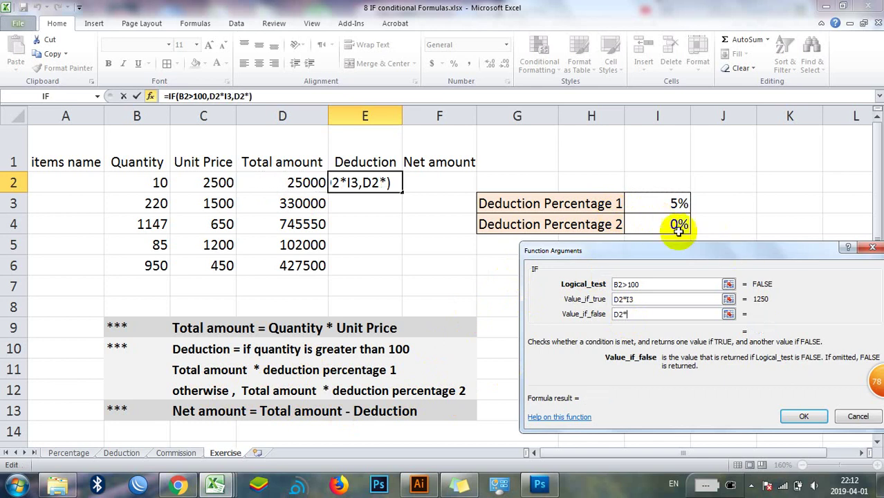
{"action": "left_click", "coordinate": [670, 224]}
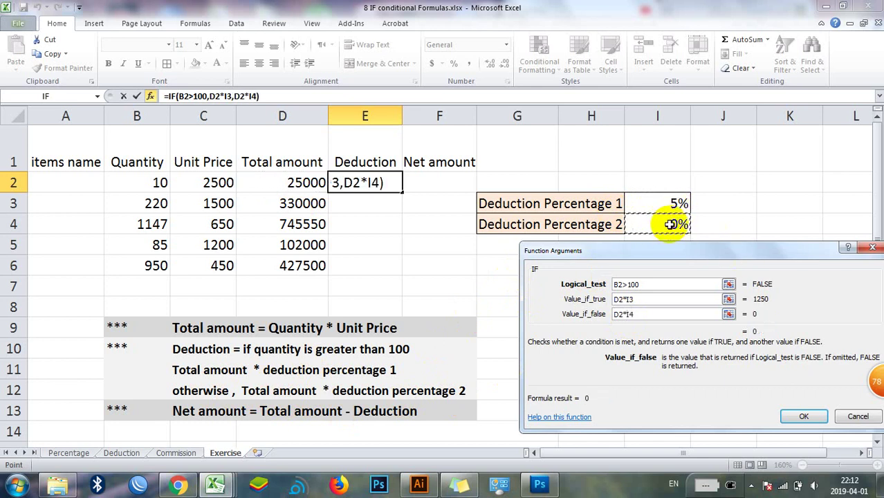
{"action": "left_click", "coordinate": [796, 415]}
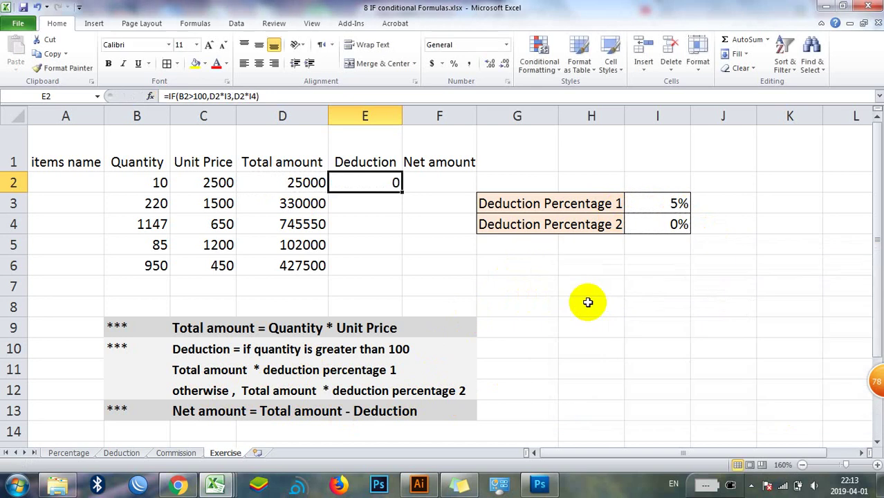
{"action": "left_click_drag", "start_coordinate": [401, 191], "coordinate": [404, 281]}
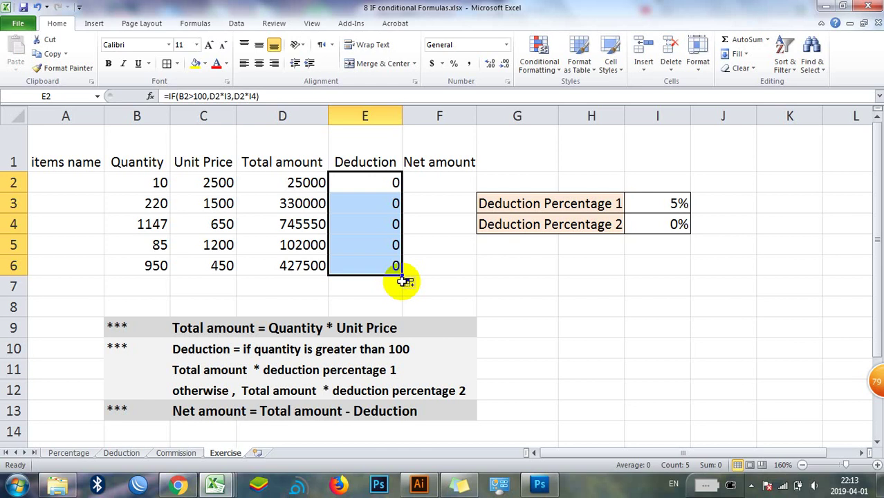
Examine the deduction formulas in E2, E3 and E4 to compare which percentage cells each one references.
{"action": "double_click", "coordinate": [373, 181]}
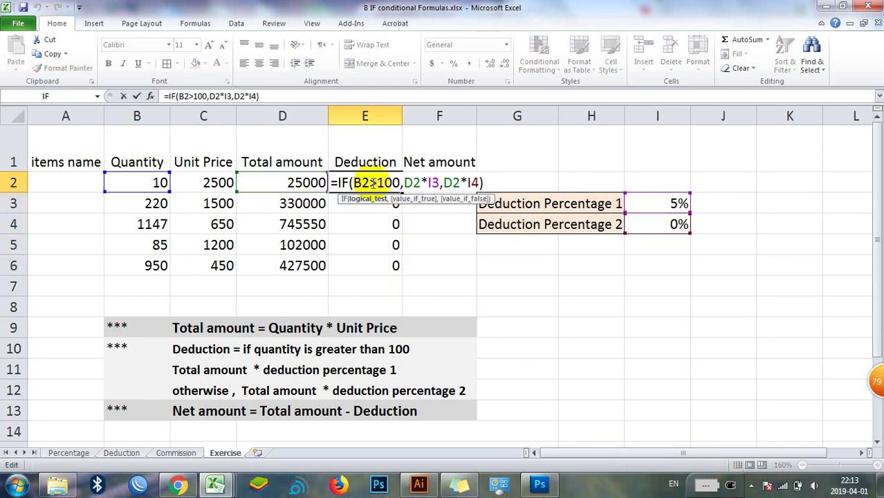
{"action": "key", "text": "Return"}
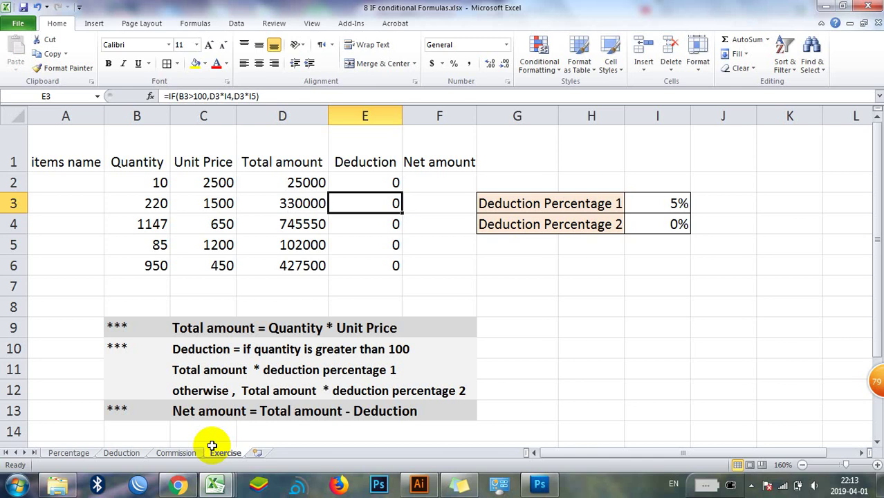
{"action": "left_click", "coordinate": [377, 183]}
{"action": "double_click", "coordinate": [379, 184]}
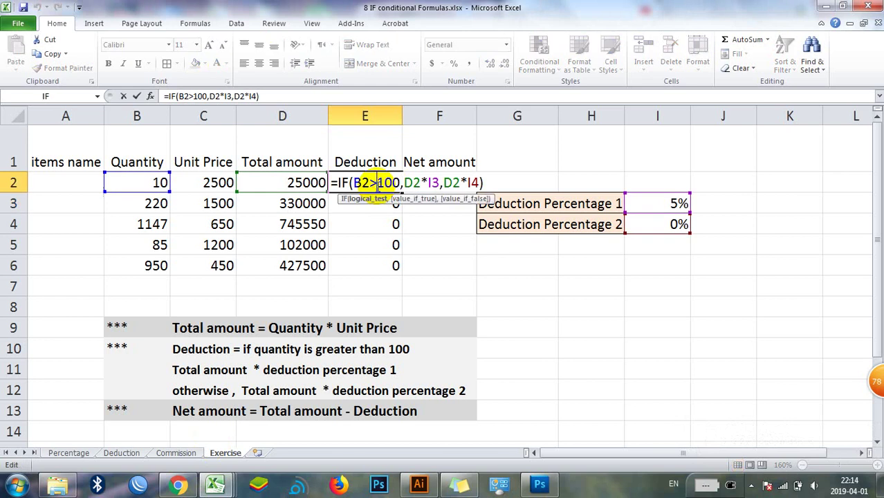
{"action": "key", "text": "Return"}
{"action": "double_click", "coordinate": [378, 186]}
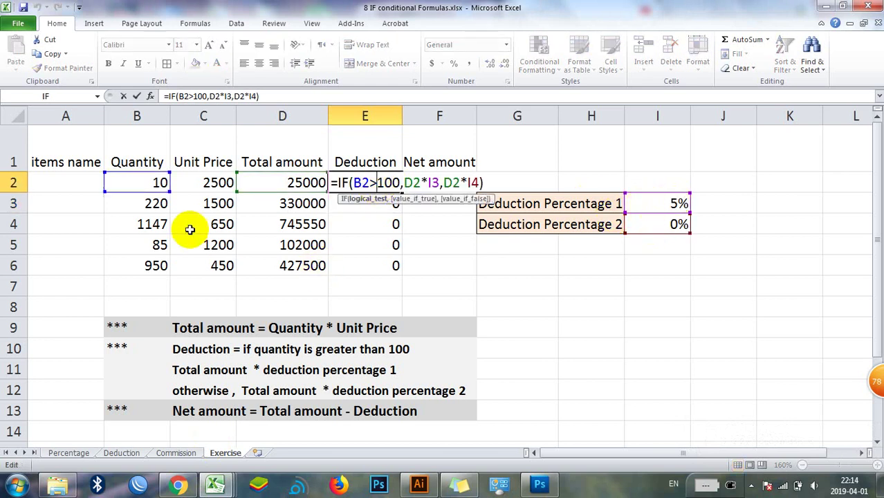
{"action": "key", "text": "Return"}
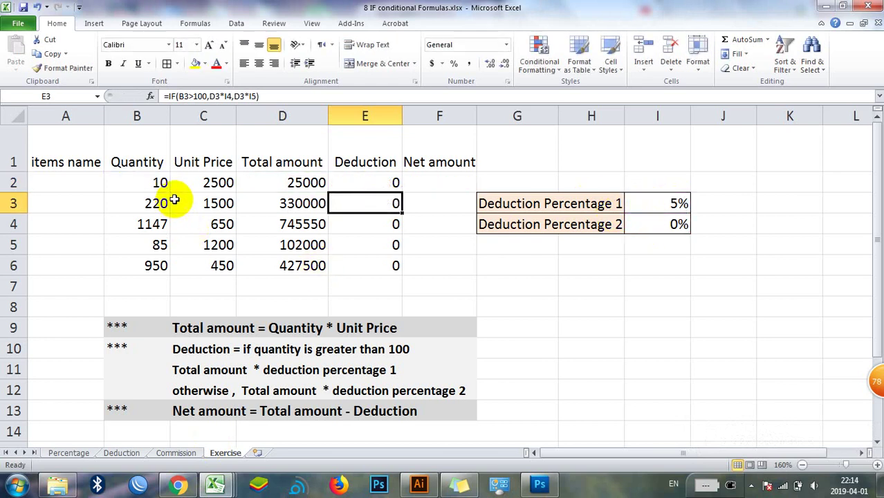
{"action": "double_click", "coordinate": [365, 200]}
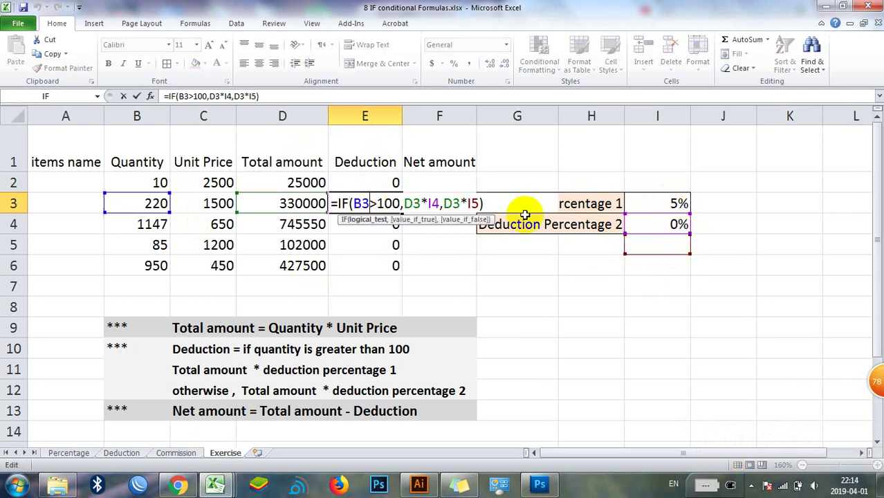
{"action": "key", "text": "Return"}
{"action": "double_click", "coordinate": [378, 221]}
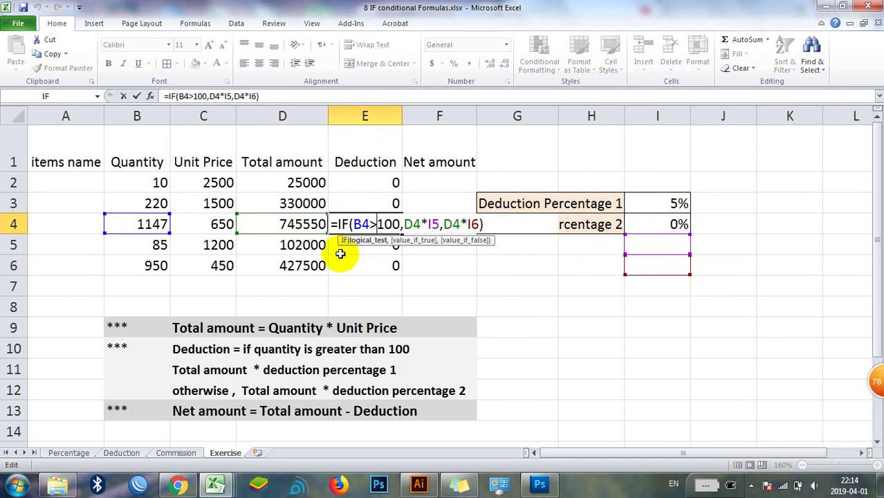
{"action": "key", "text": "Return"}
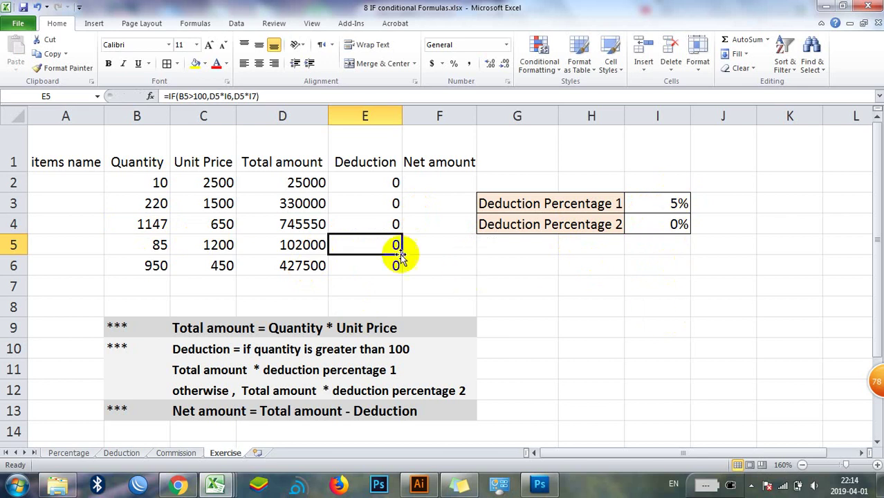
Edit the IF function in E5 so its value if true uses an absolute percentage reference, D5*$I$6.
{"action": "left_click", "coordinate": [151, 96]}
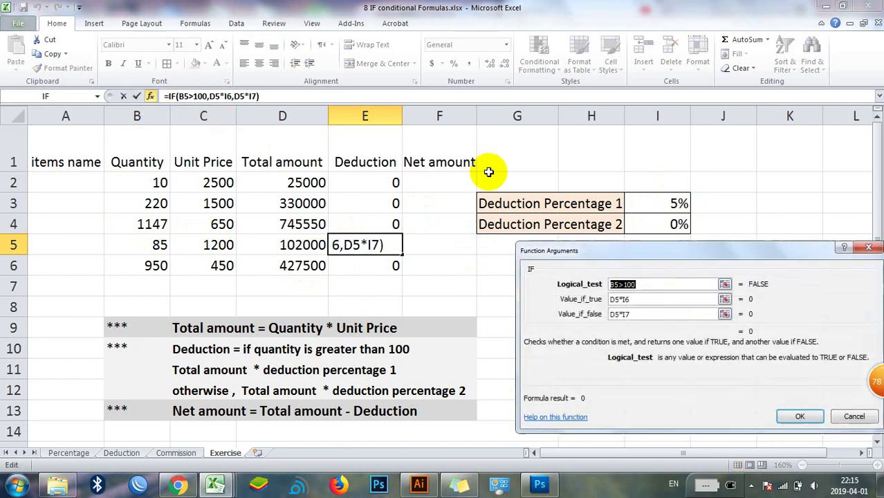
{"action": "left_click", "coordinate": [624, 299]}
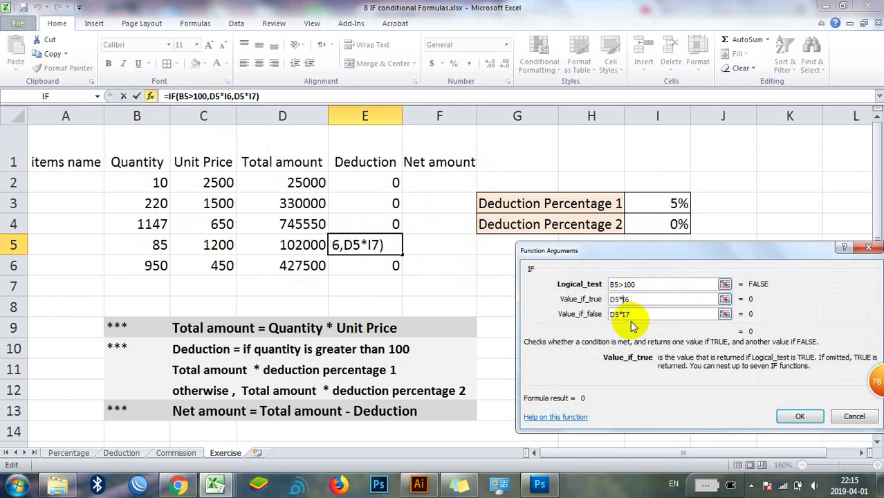
{"action": "type", "text": "%"}
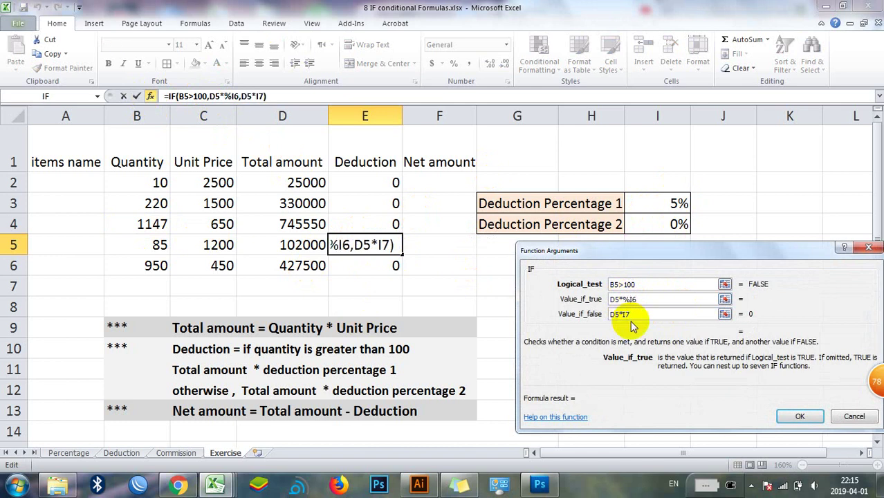
{"action": "key", "text": "BackSpace"}
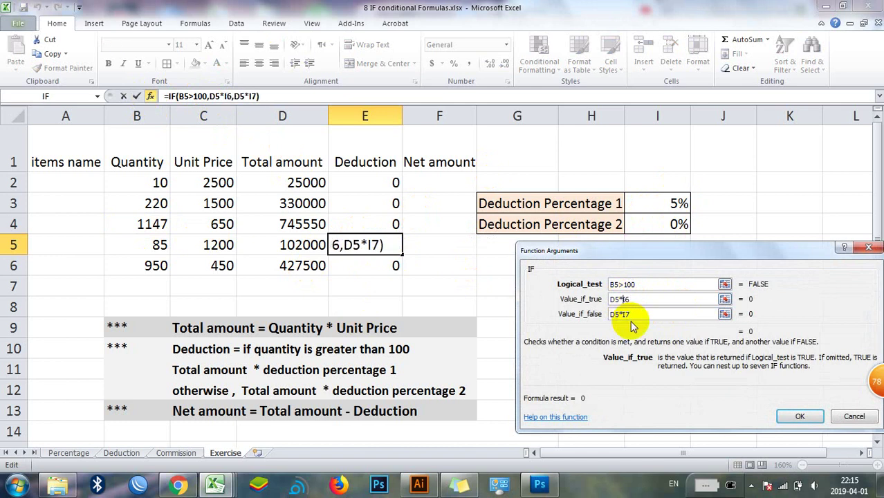
{"action": "type", "text": "%"}
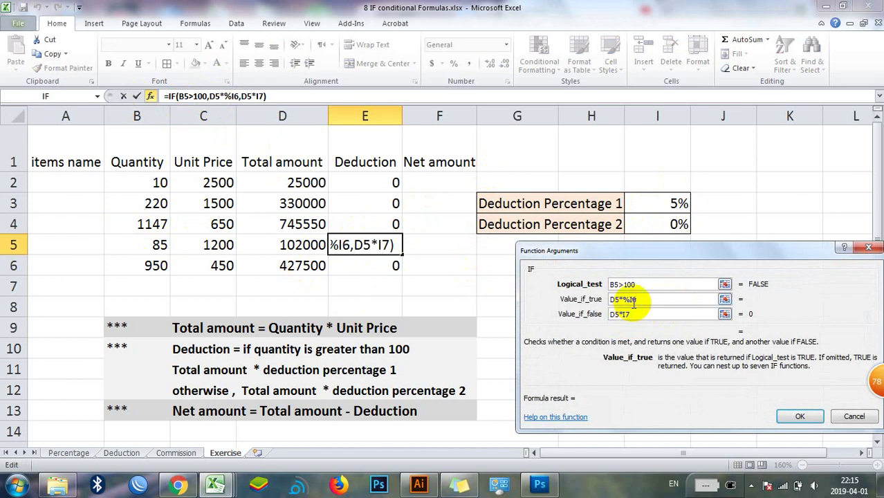
{"action": "left_click", "coordinate": [632, 302]}
{"action": "type", "text": "%"}
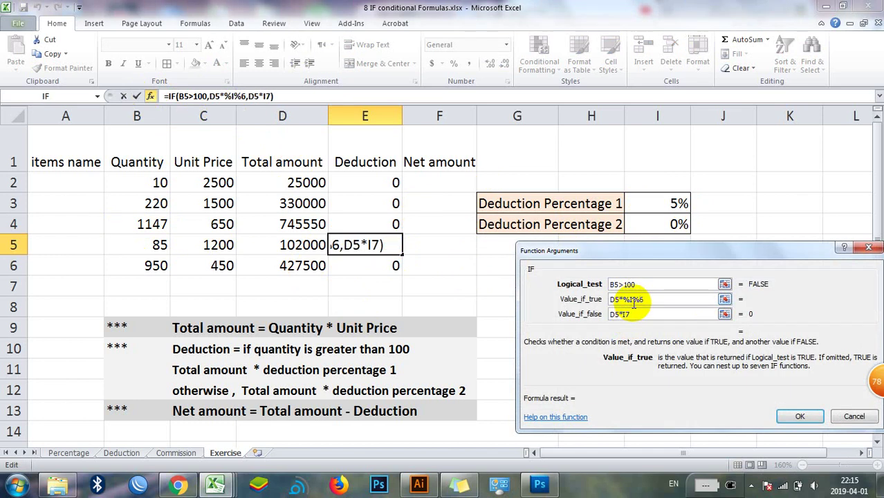
{"action": "key", "text": "BackSpace"}
{"action": "key", "text": "BackSpace"}
{"action": "key", "text": "BackSpace"}
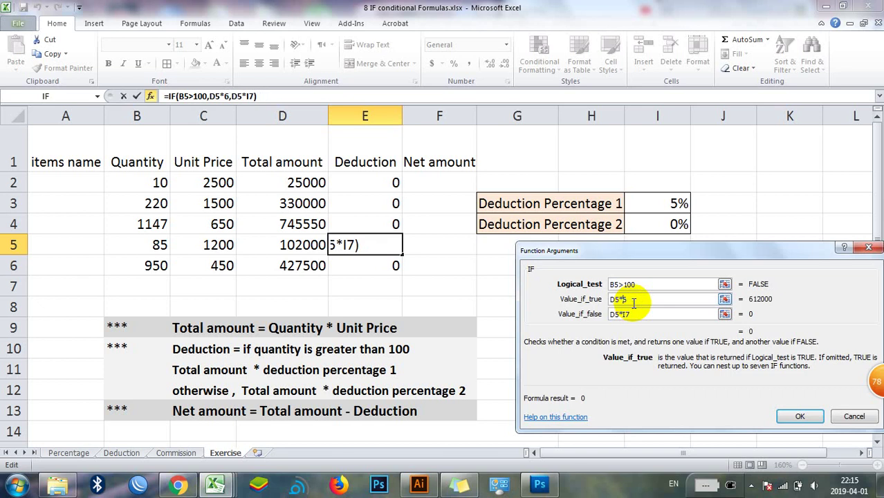
{"action": "type", "text": "#"}
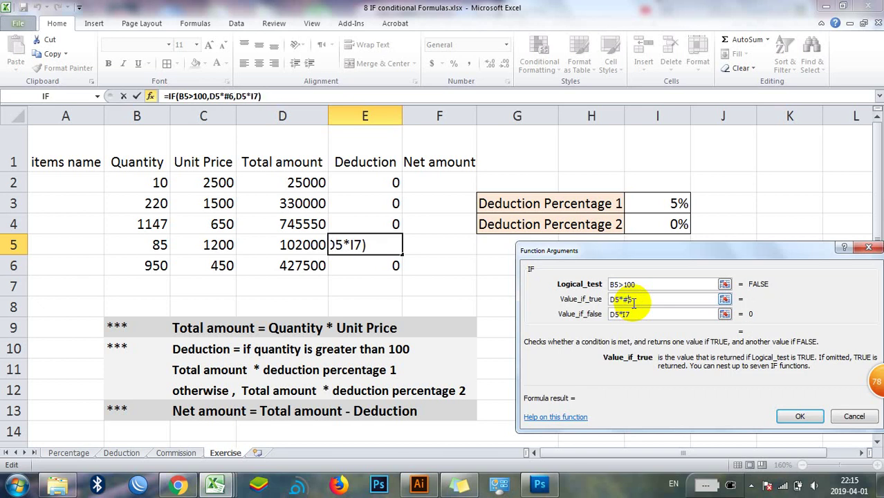
{"action": "key", "text": "BackSpace"}
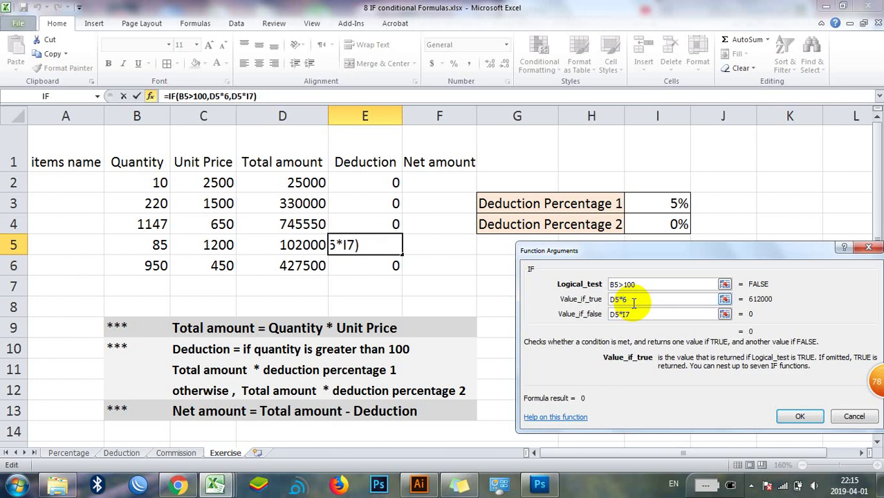
{"action": "type", "text": "$"}
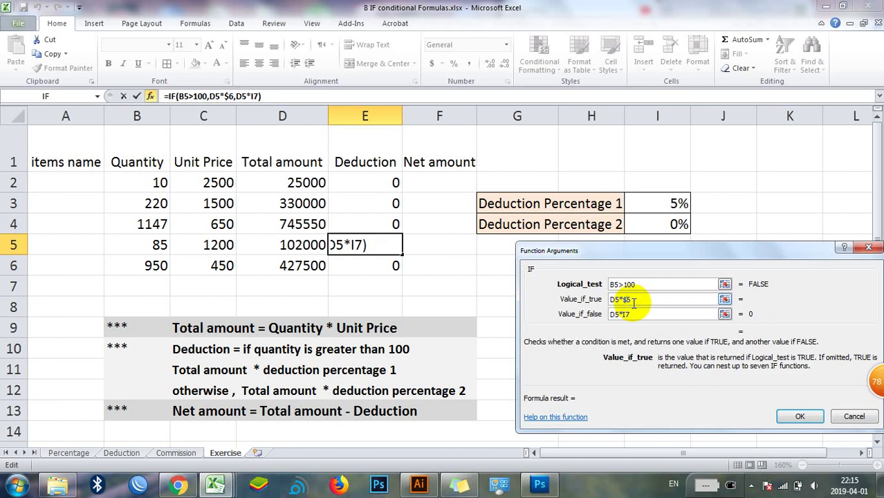
{"action": "type", "text": "I"}
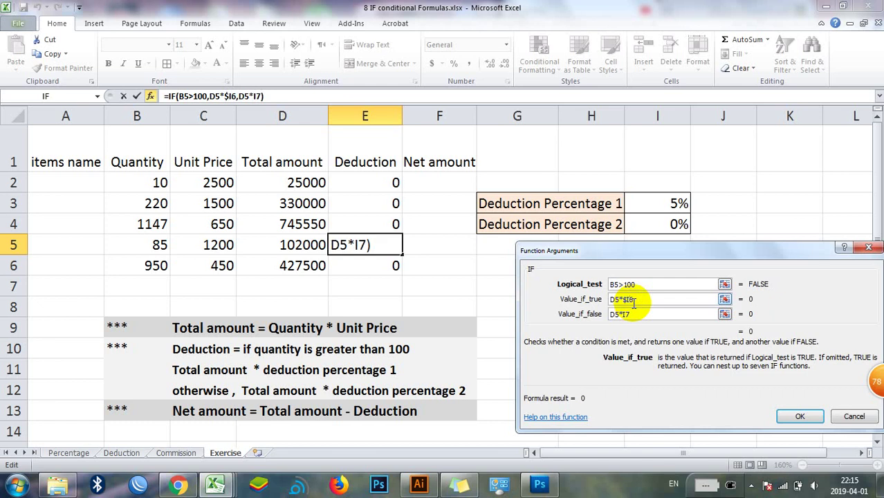
{"action": "type", "text": "#"}
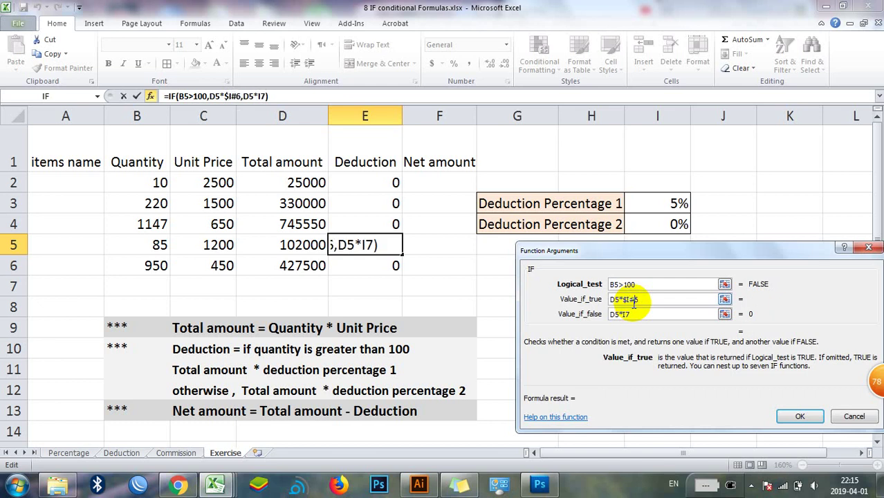
{"action": "key", "text": "BackSpace"}
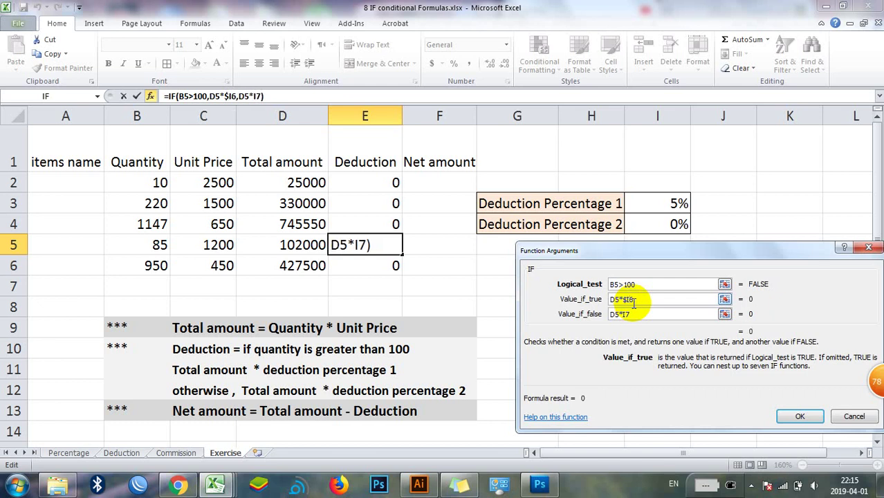
{"action": "type", "text": "$"}
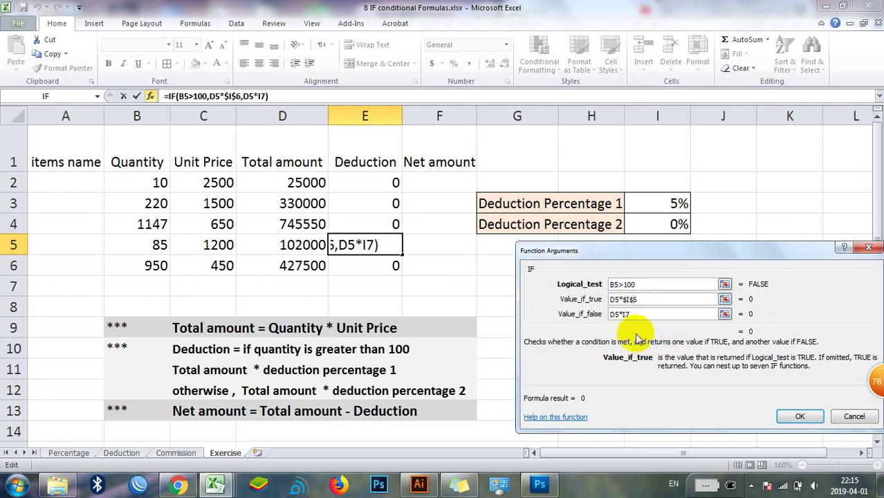
Make the percentage reference in E5's value if false absolute, D5*$I$7, and apply the function.
{"action": "left_click", "coordinate": [622, 315]}
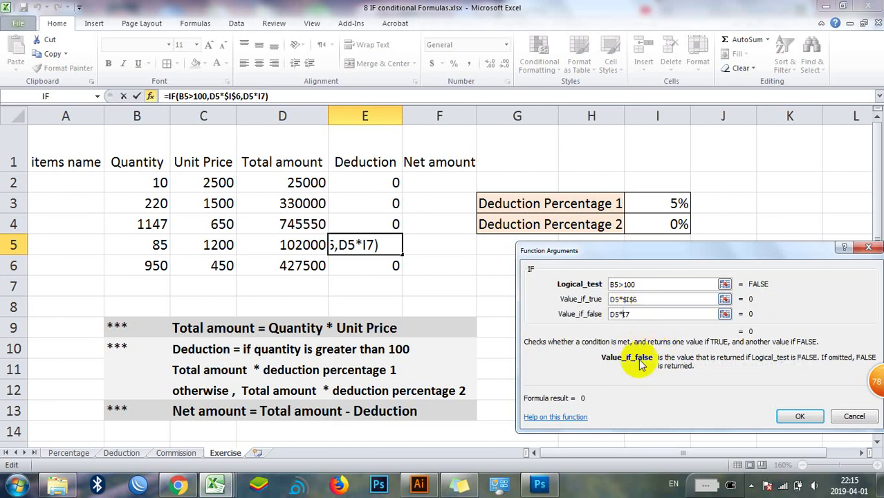
{"action": "type", "text": "$I"}
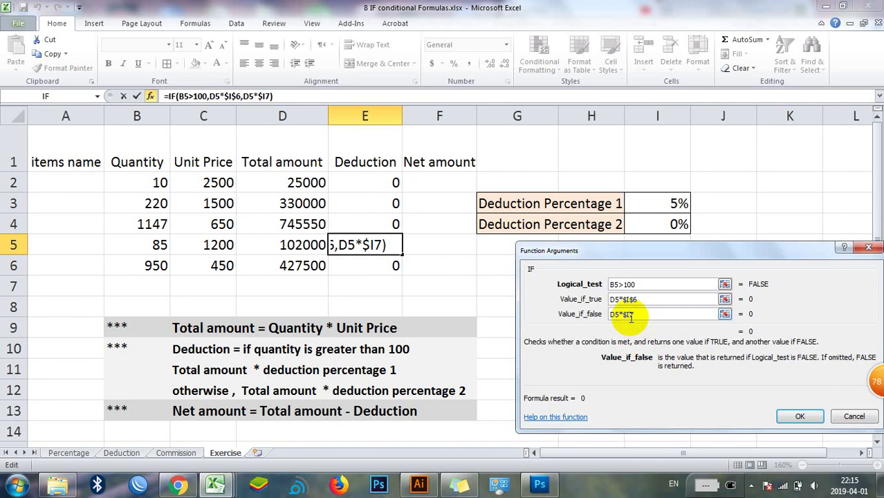
{"action": "type", "text": "$"}
{"action": "key", "text": "BackSpace"}
{"action": "type", "text": "$"}
{"action": "left_click", "coordinate": [789, 415]}
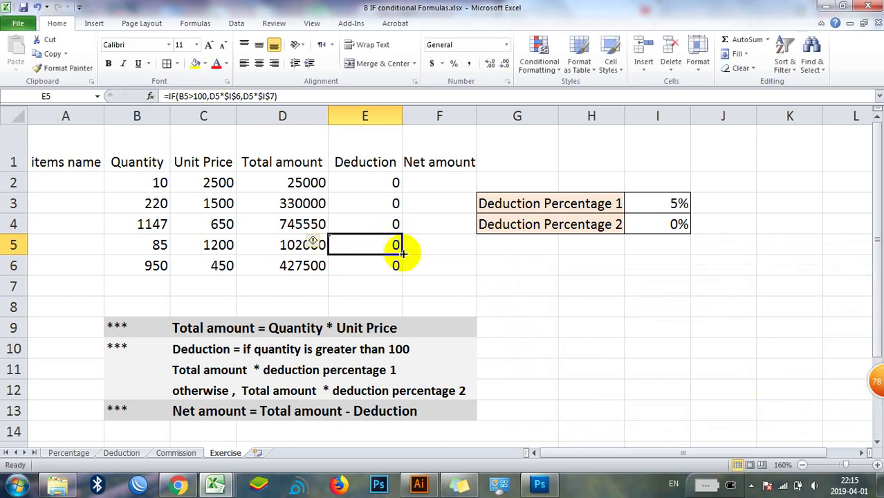
Fill the E5 formula up to E2 and back down to E6, then inspect the cell references in E4.
{"action": "left_click_drag", "start_coordinate": [403, 253], "coordinate": [396, 181]}
{"action": "left_click", "coordinate": [393, 188]}
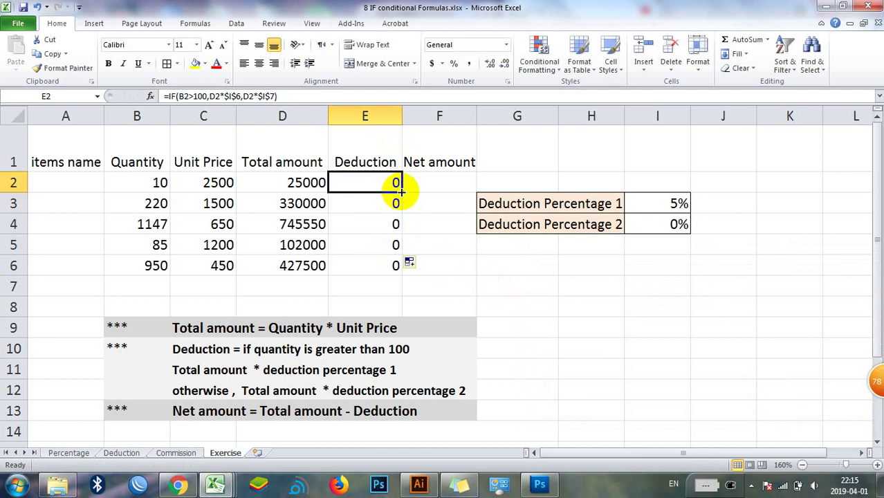
{"action": "left_click_drag", "start_coordinate": [401, 193], "coordinate": [402, 262]}
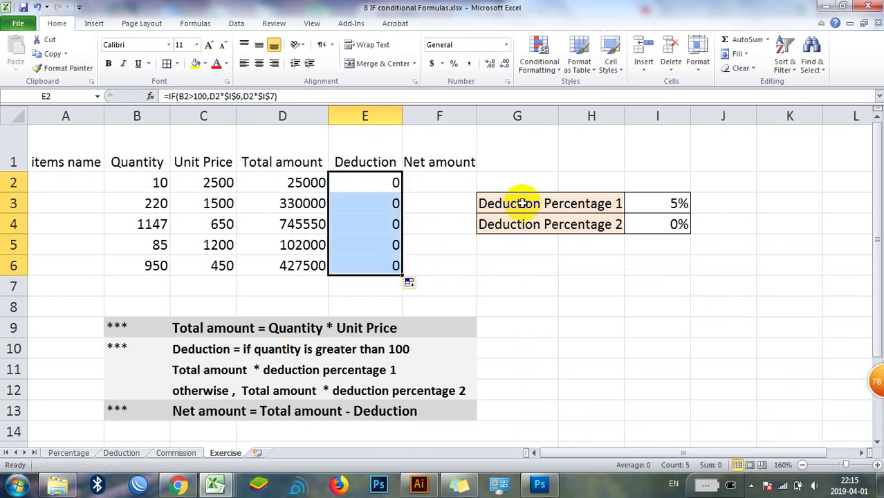
{"action": "key", "text": "ctrl+Down"}
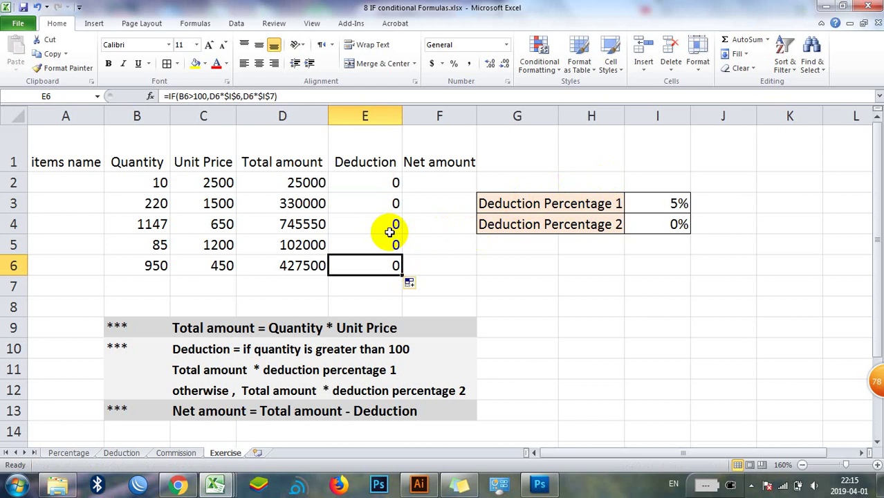
{"action": "double_click", "coordinate": [388, 222]}
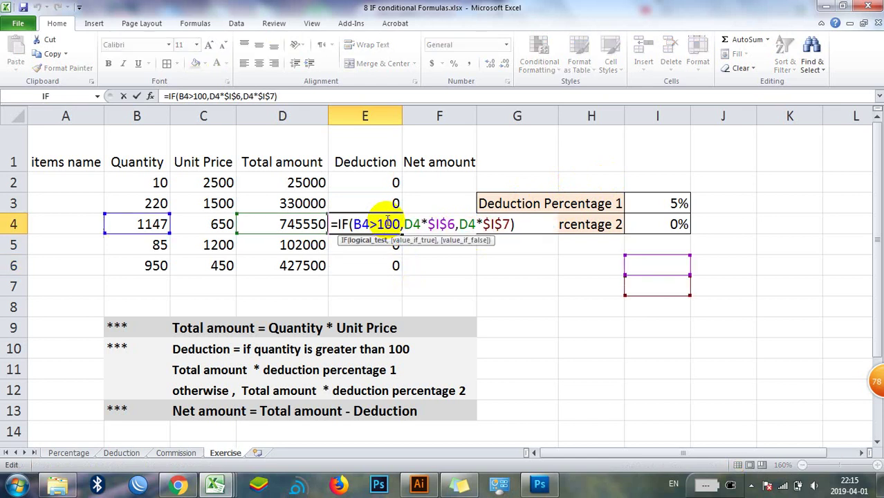
{"action": "key", "text": "Return"}
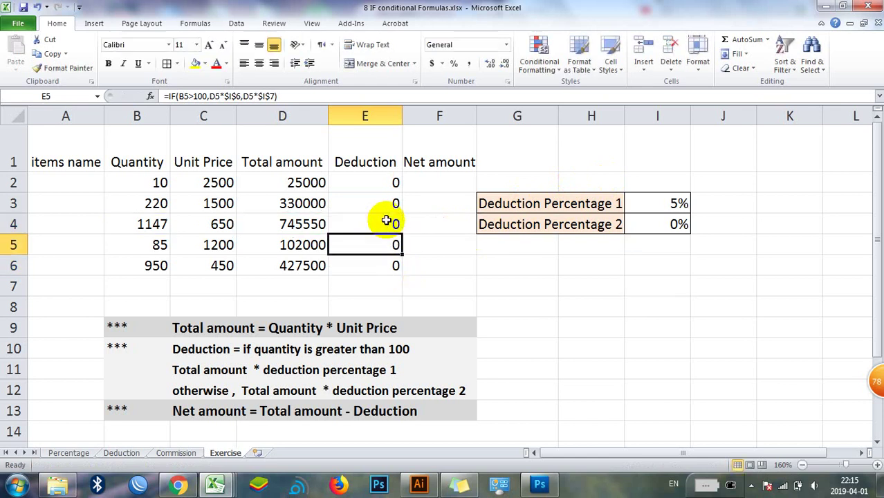
Correct the percentage references in E2's formula to $I$3 for the true value and $I$4 for the false value.
{"action": "left_click", "coordinate": [384, 182]}
{"action": "double_click", "coordinate": [384, 181]}
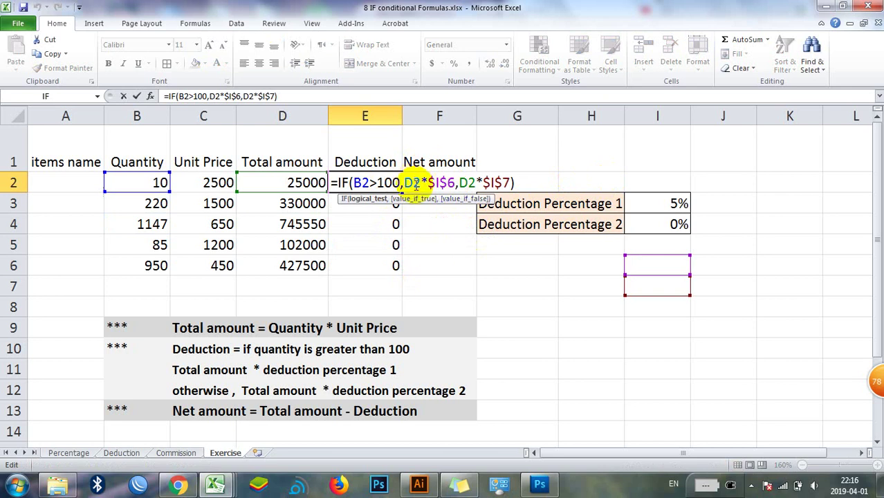
{"action": "left_click_drag", "start_coordinate": [446, 182], "coordinate": [454, 182]}
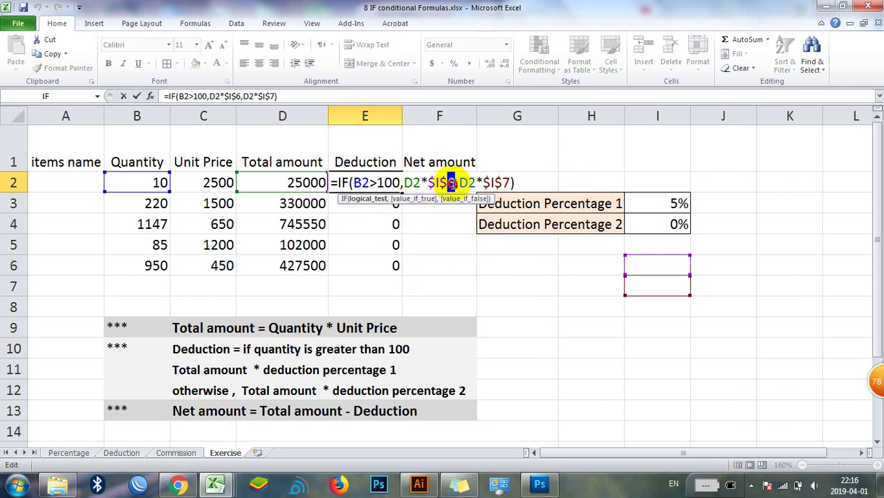
{"action": "left_click", "coordinate": [632, 198]}
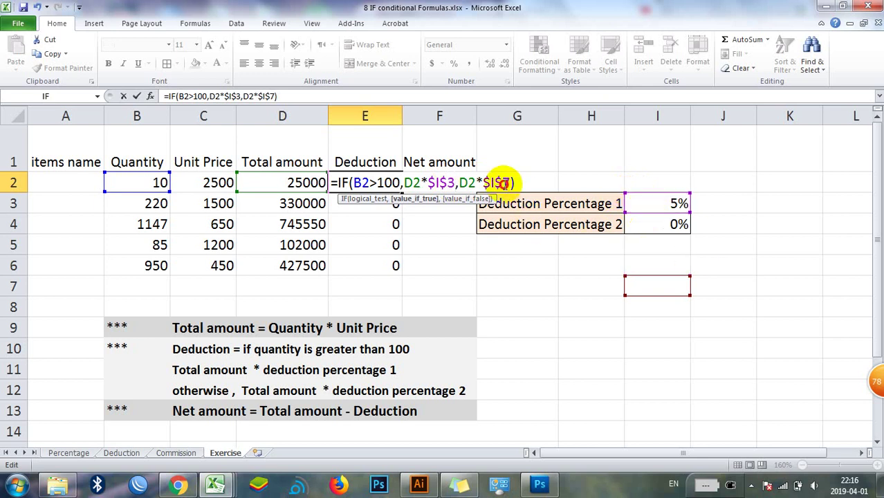
{"action": "left_click_drag", "start_coordinate": [502, 183], "coordinate": [509, 183]}
{"action": "type", "text": "4"}
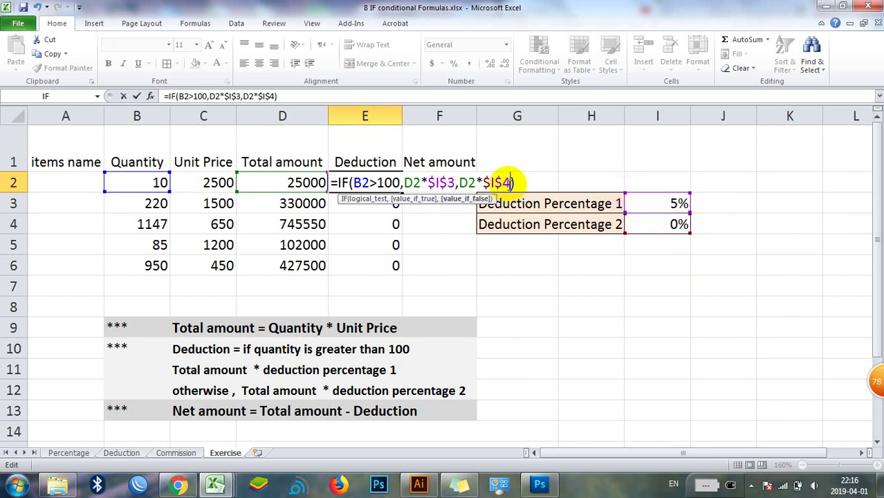
{"action": "key", "text": "Return"}
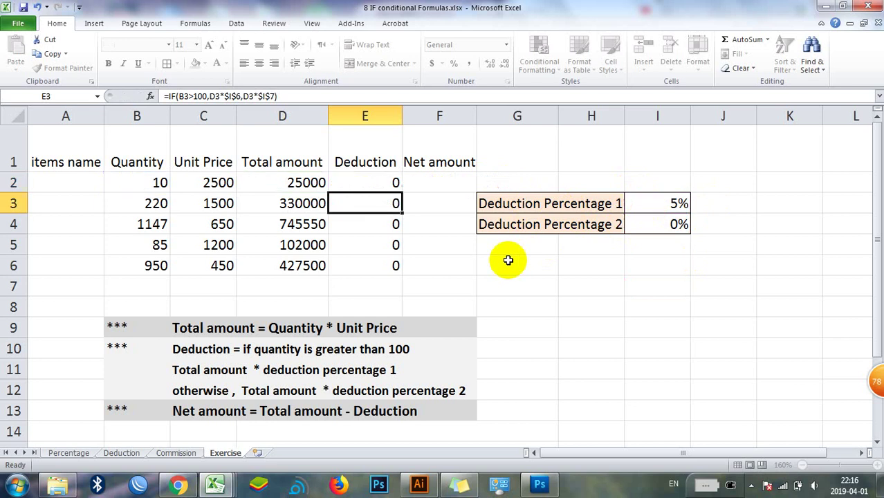
Fill the corrected deduction formula from E2 down to E6 and check the copy in E4.
{"action": "left_click", "coordinate": [367, 181]}
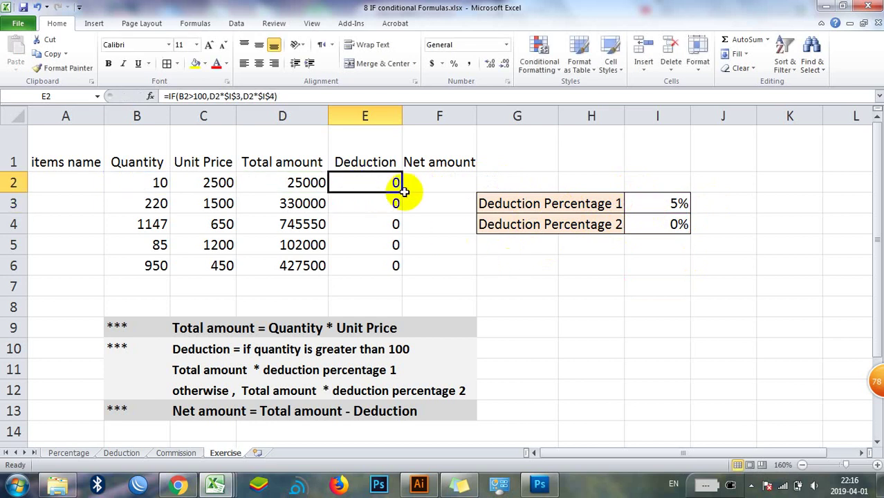
{"action": "left_click_drag", "start_coordinate": [403, 192], "coordinate": [403, 268]}
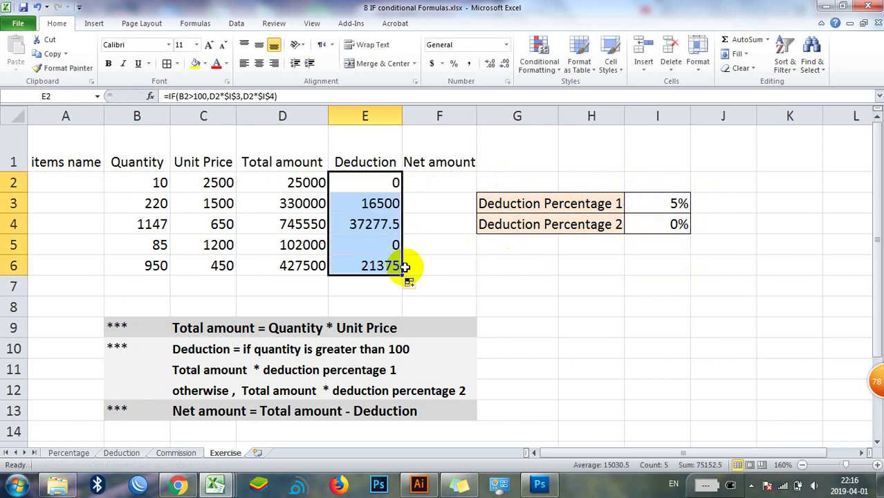
{"action": "left_click", "coordinate": [378, 223]}
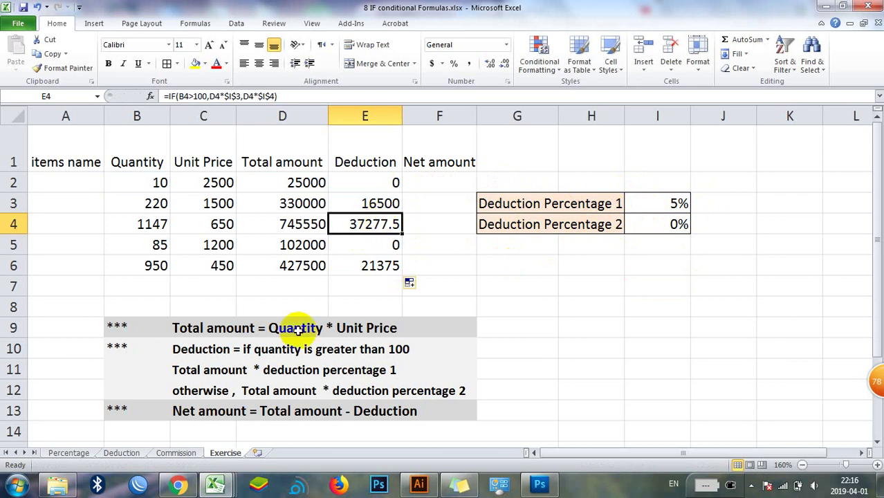
Calculate the net amount in F2 as total amount minus deduction, =D2-E2, and fill it down to F6.
{"action": "left_click", "coordinate": [453, 182]}
{"action": "type", "text": "="}
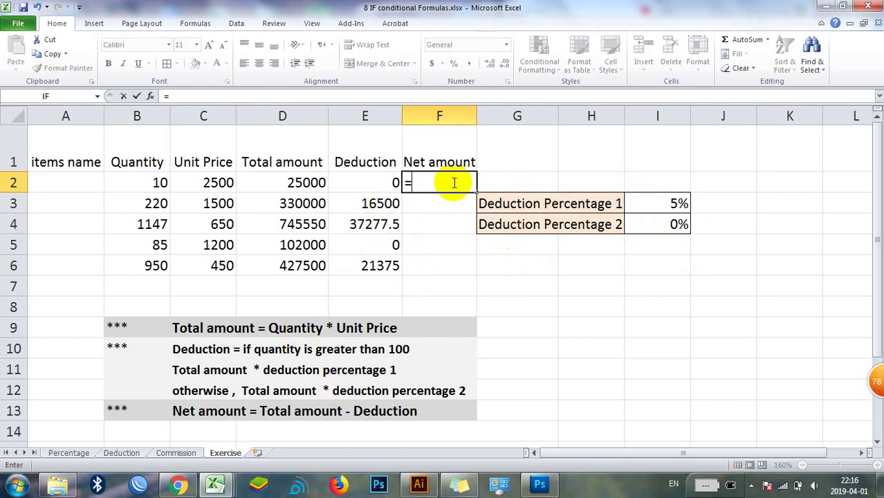
{"action": "left_click", "coordinate": [313, 182]}
{"action": "type", "text": "-"}
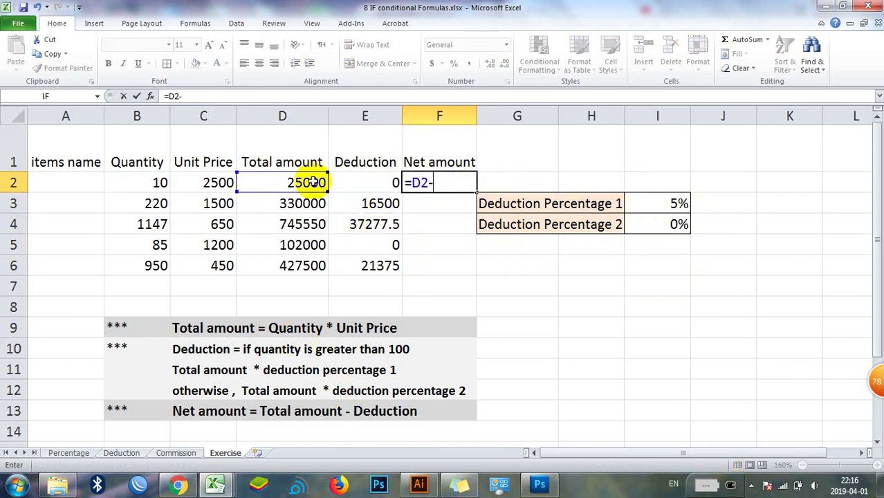
{"action": "left_click", "coordinate": [346, 186]}
{"action": "key", "text": "Return"}
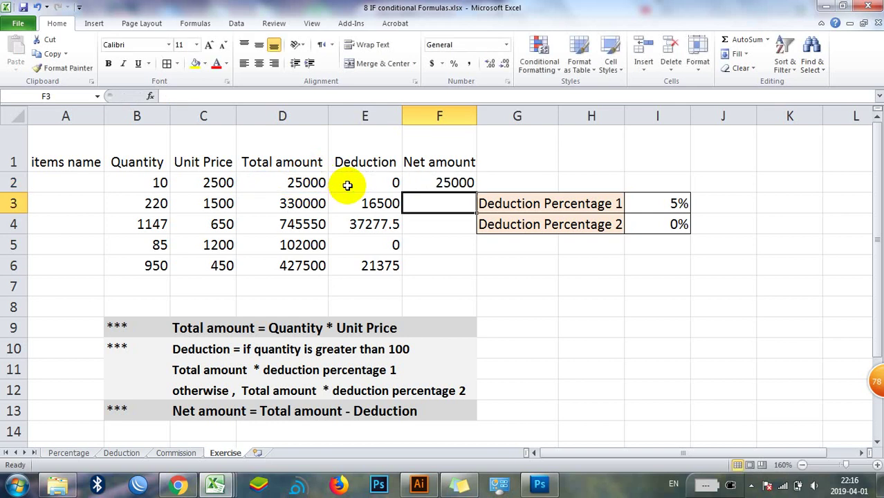
{"action": "left_click", "coordinate": [457, 182]}
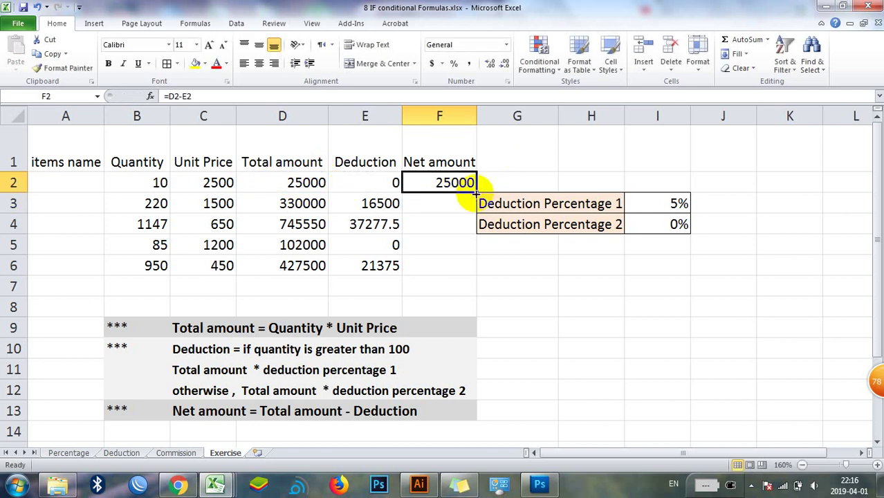
{"action": "left_click_drag", "start_coordinate": [476, 193], "coordinate": [473, 273]}
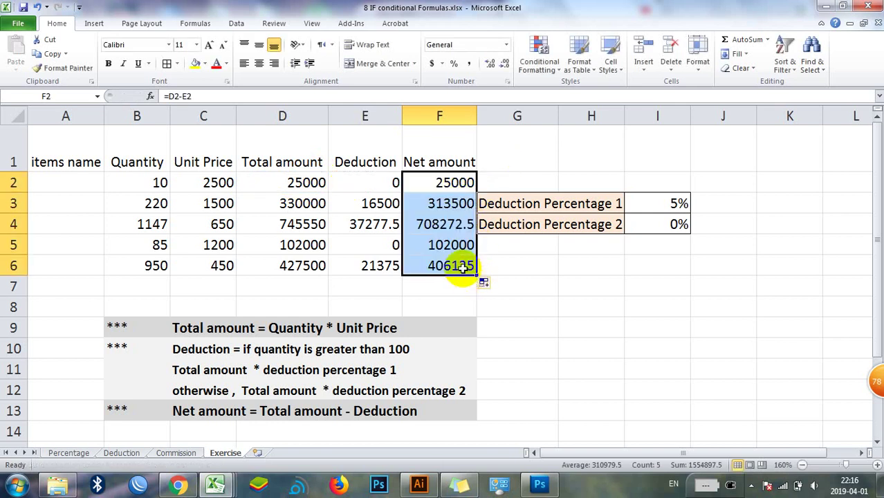
{"action": "left_click", "coordinate": [529, 288]}
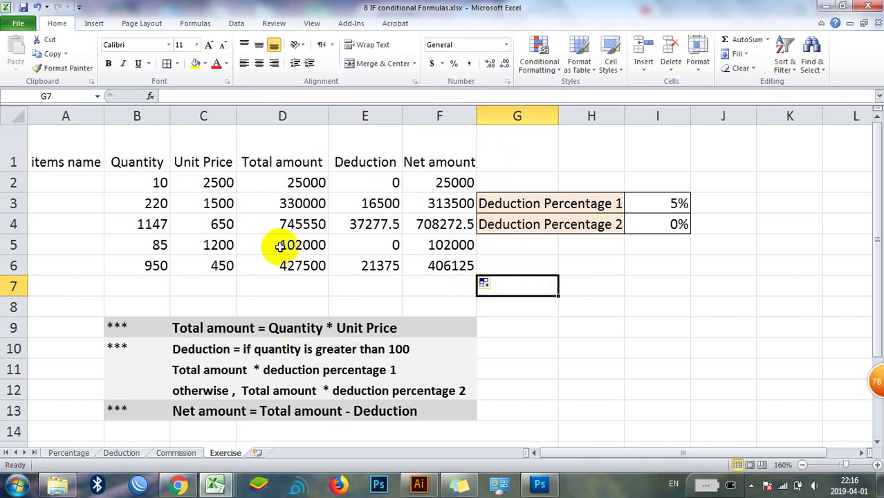